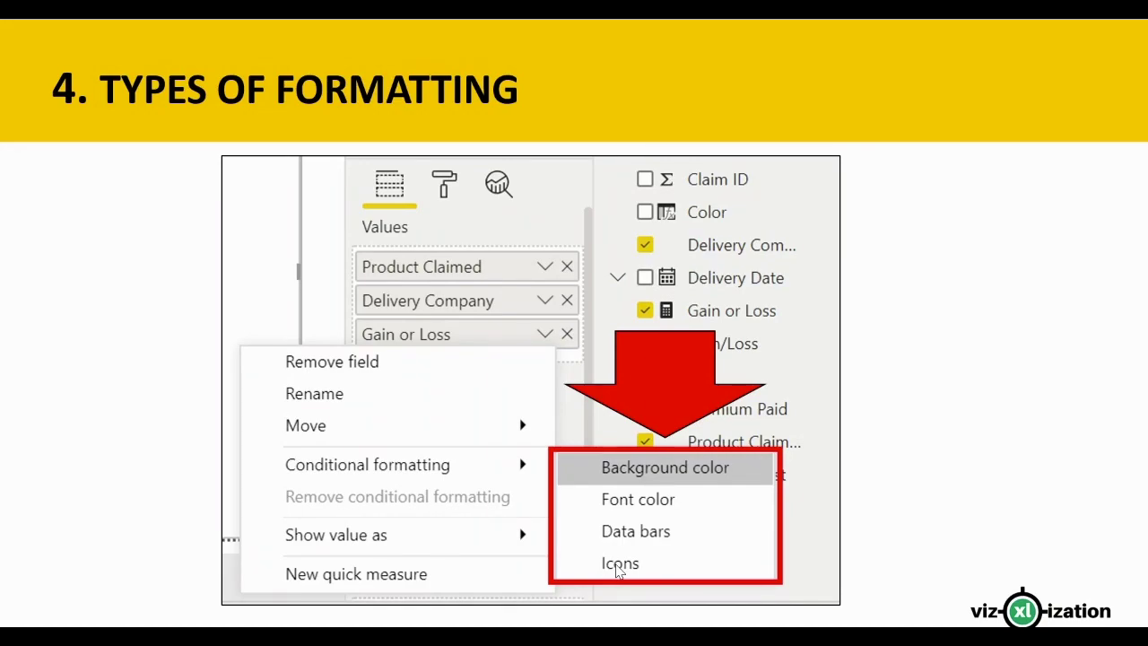
pyautogui.click(617, 571)
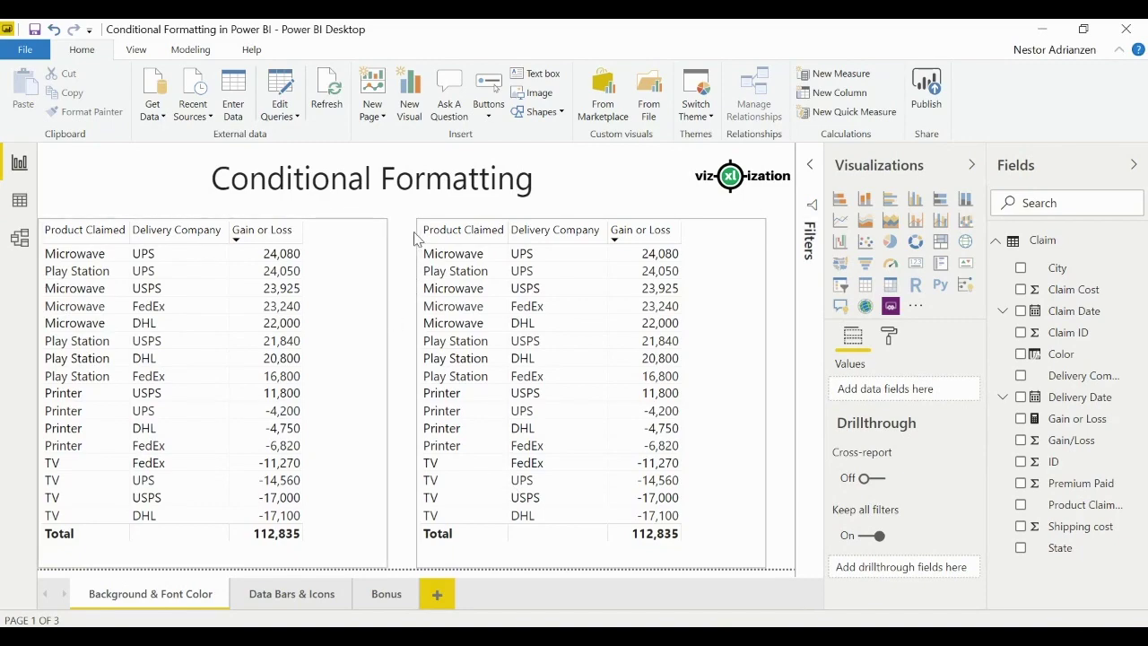
# Apply a diverging background color scale to Gain or Loss in the left table, with a custom red for the lowest value.
pyautogui.click(362, 255)
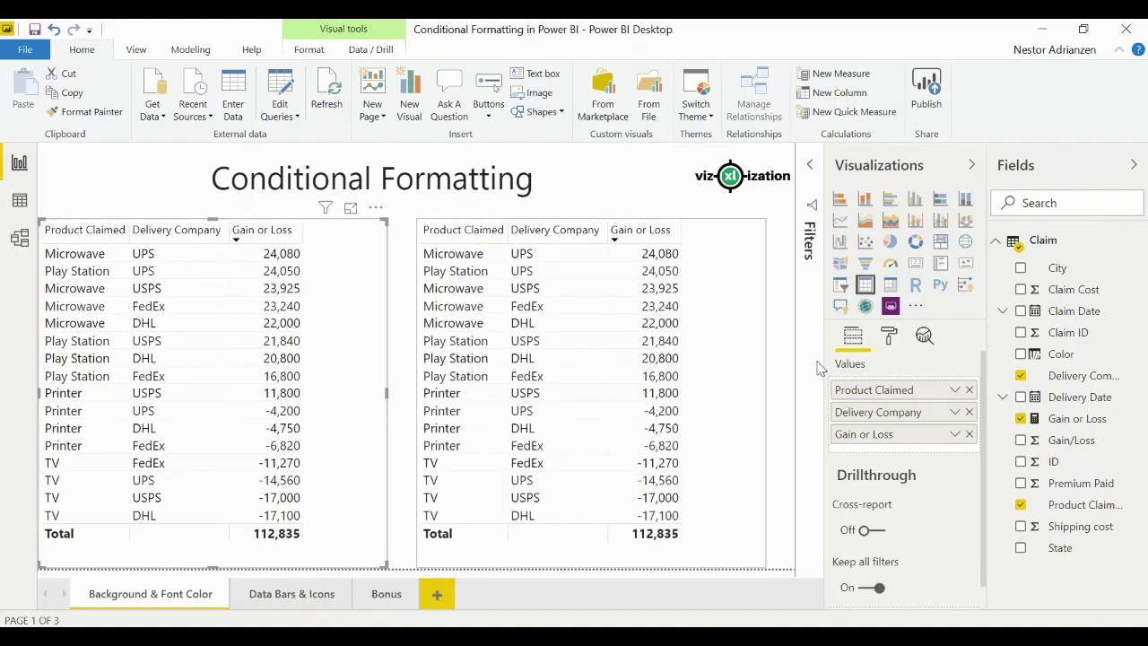
pyautogui.click(955, 435)
pyautogui.moveTo(874, 518)
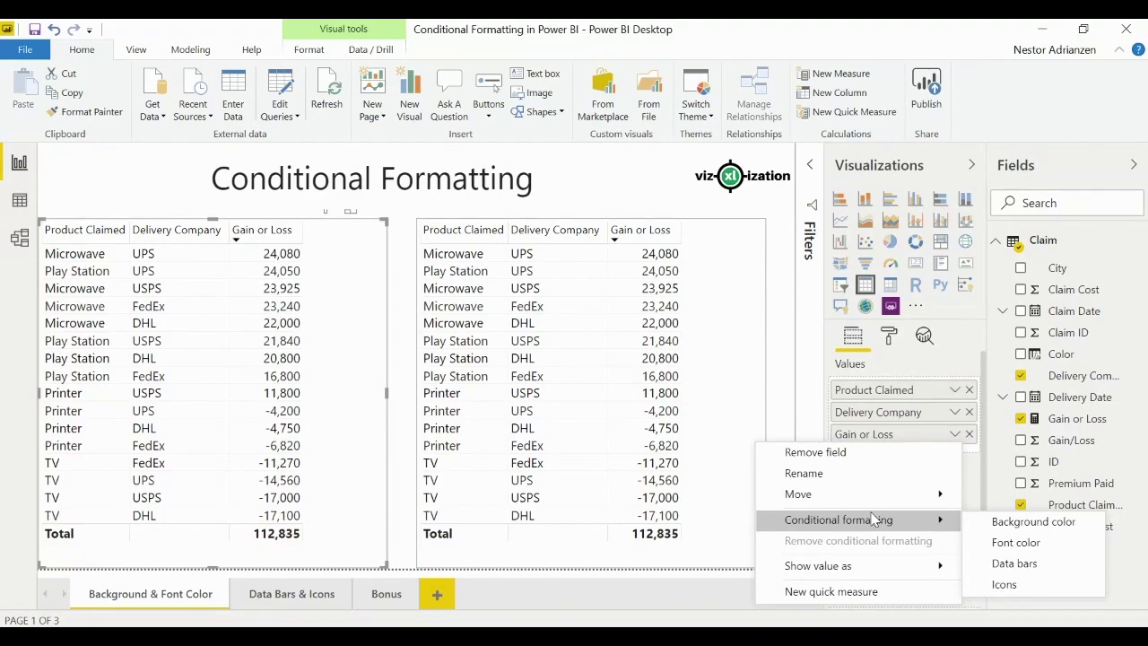
pyautogui.click(1032, 521)
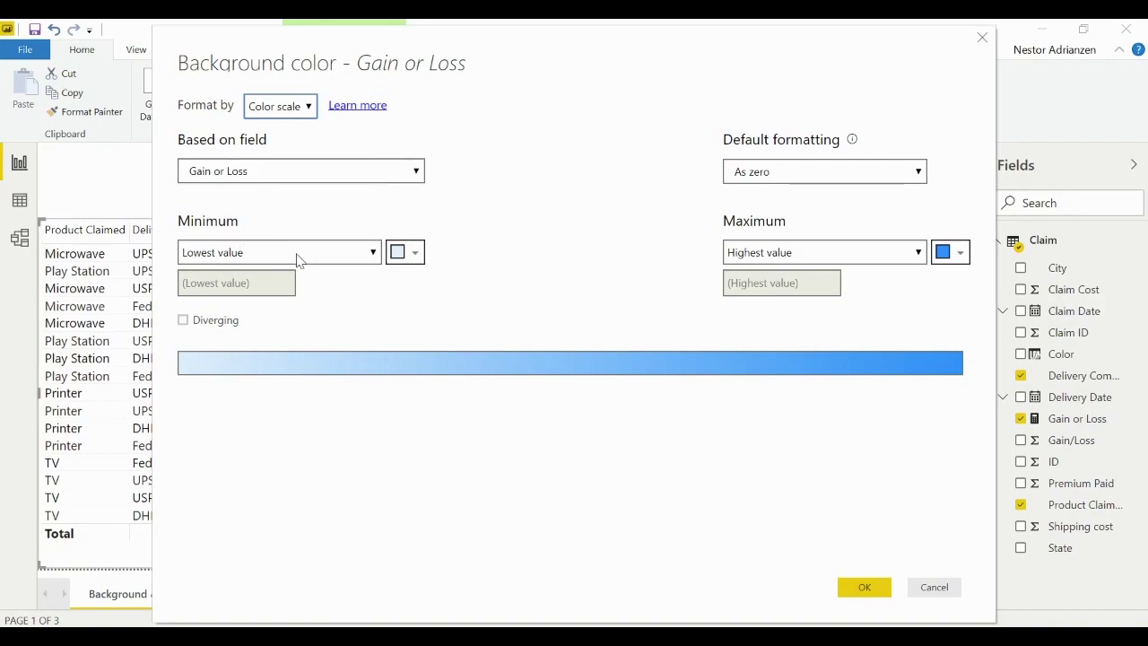
pyautogui.click(417, 256)
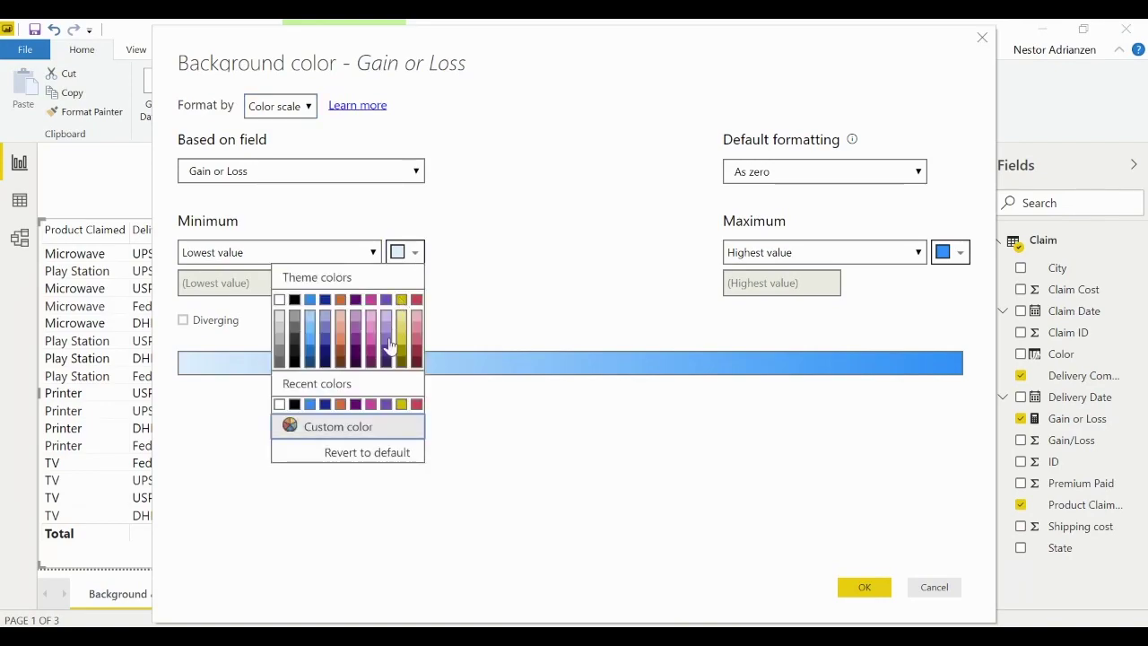
pyautogui.click(349, 431)
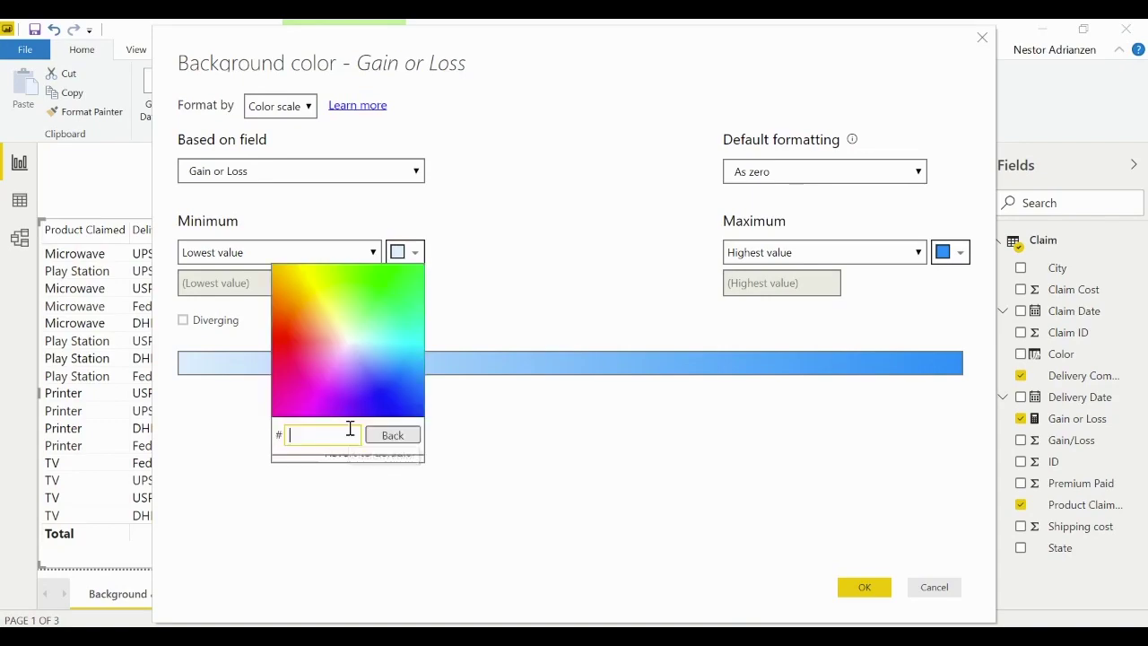
pyautogui.click(298, 336)
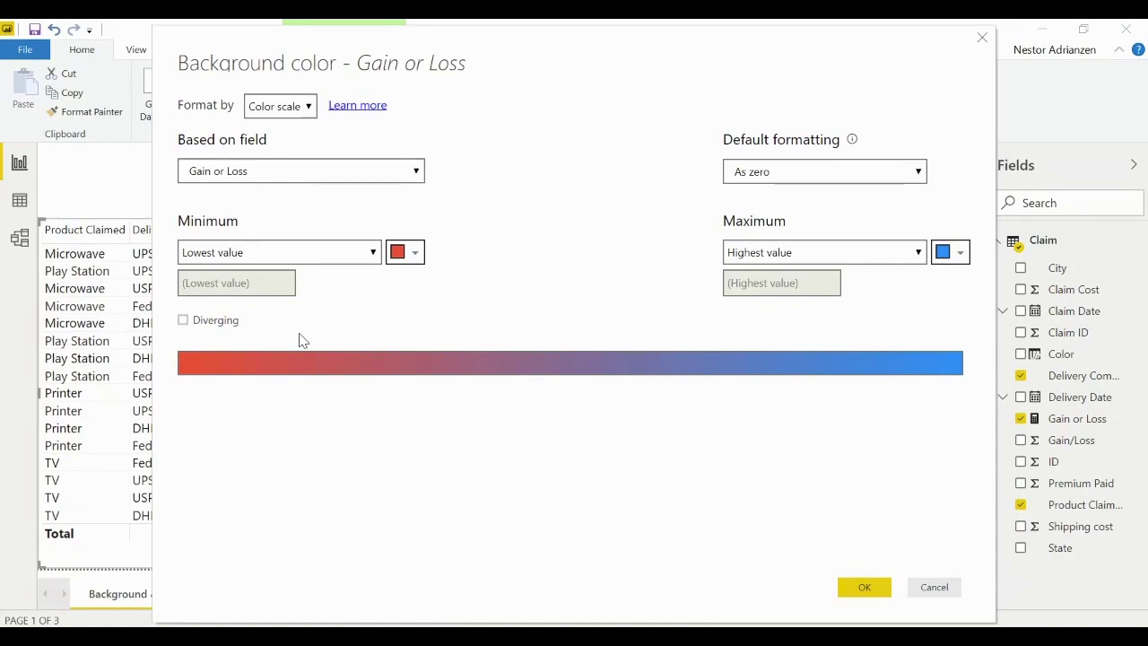
pyautogui.click(184, 321)
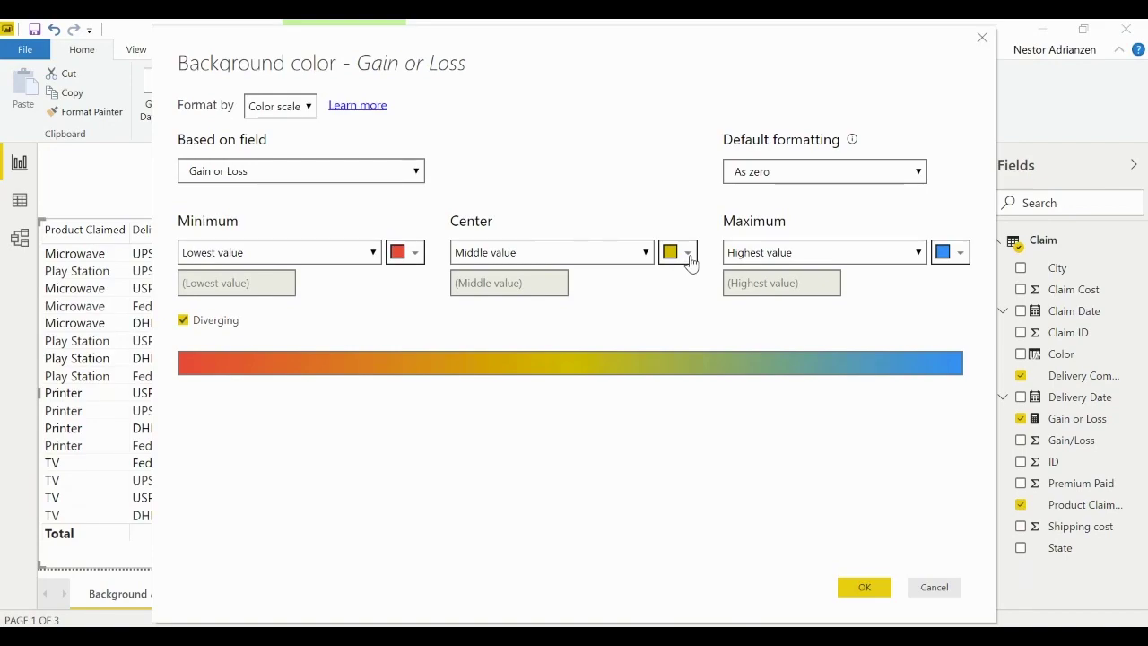
pyautogui.click(861, 588)
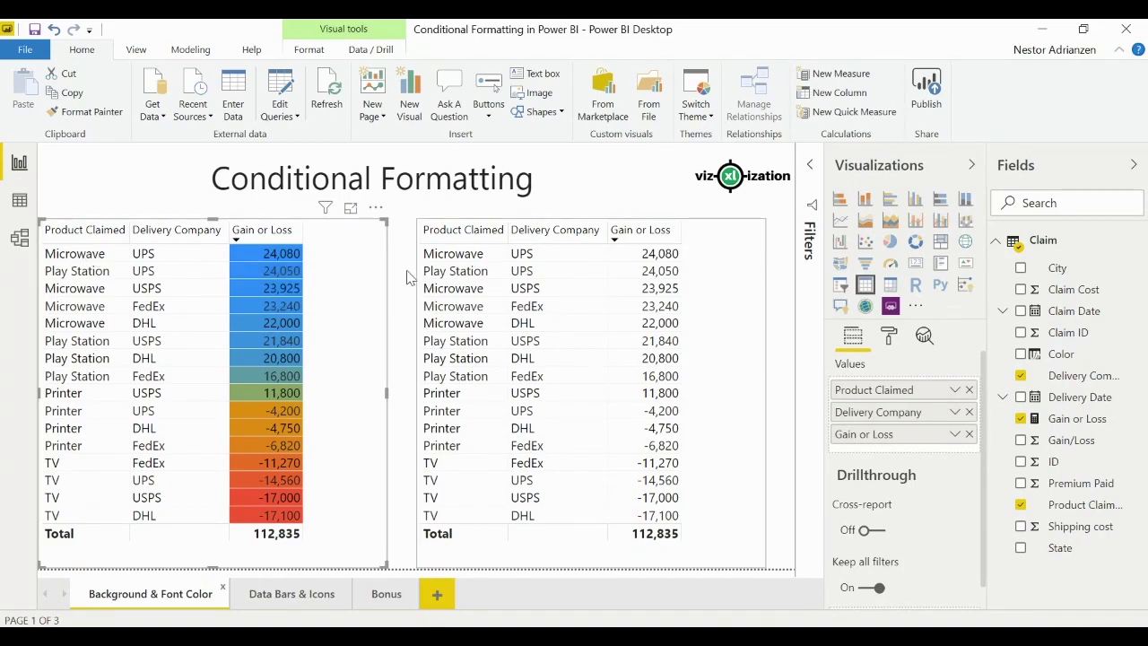
# Apply a diverging font color scale to Gain or Loss in the right table, with a custom red for the lowest value.
pyautogui.click(748, 238)
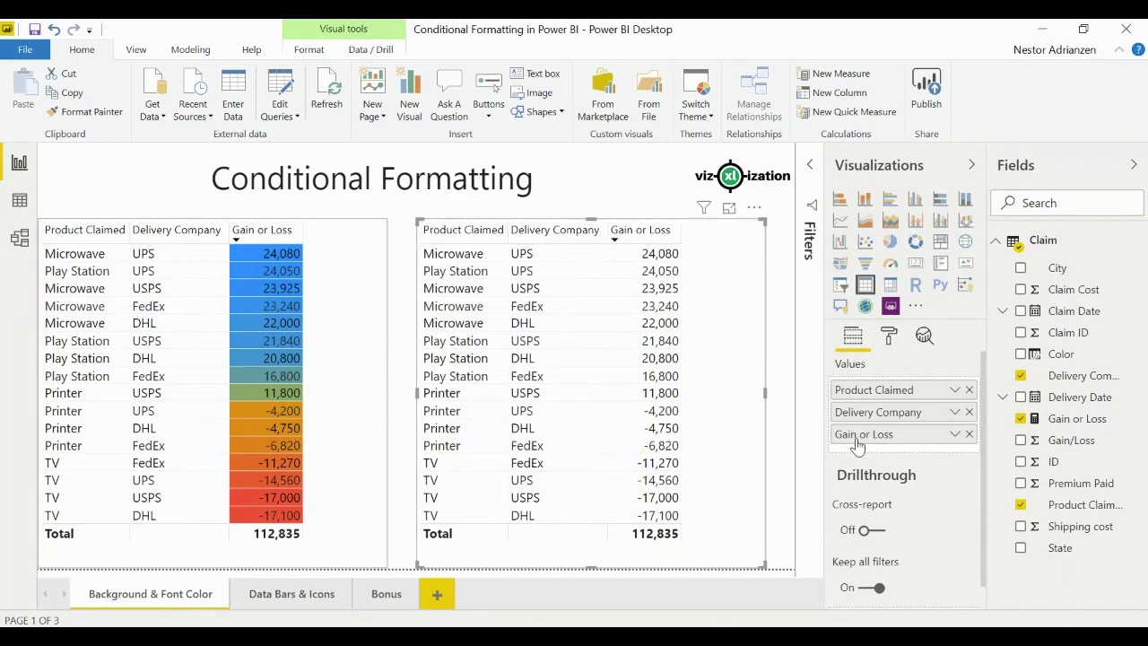
pyautogui.click(955, 438)
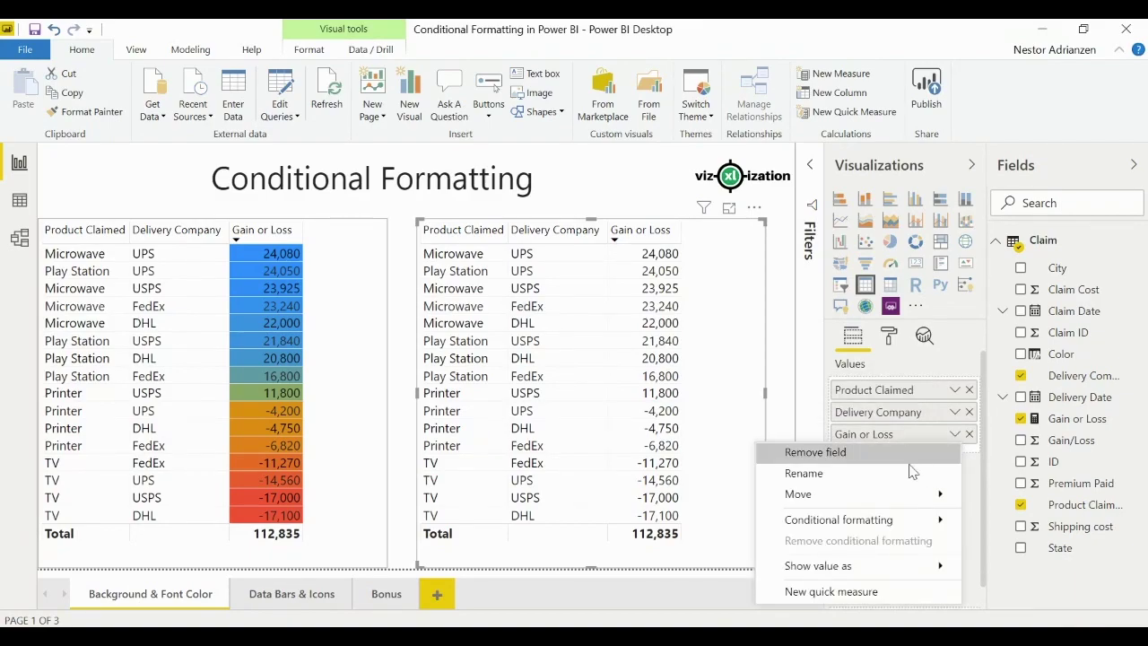
pyautogui.moveTo(857, 517)
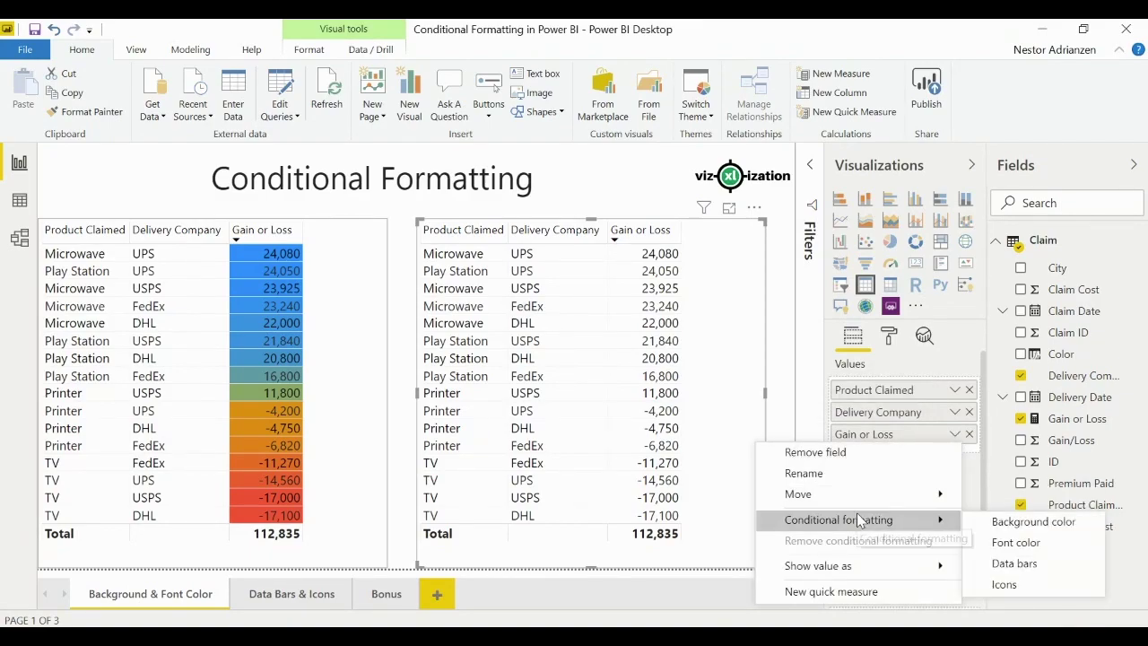
pyautogui.click(996, 547)
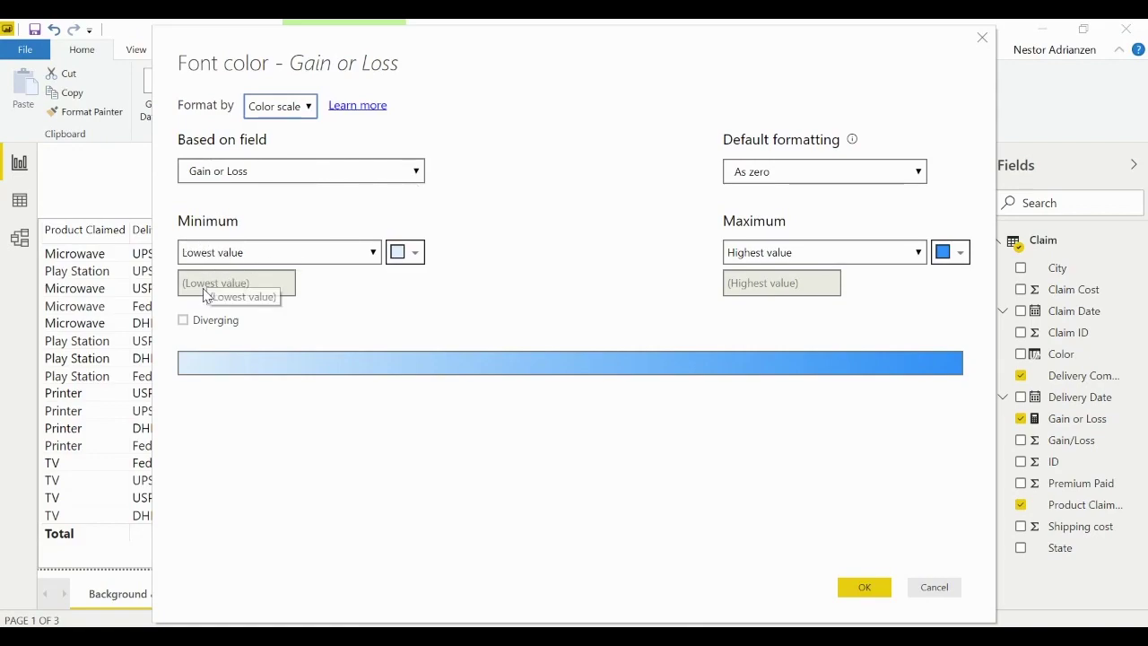
pyautogui.click(416, 255)
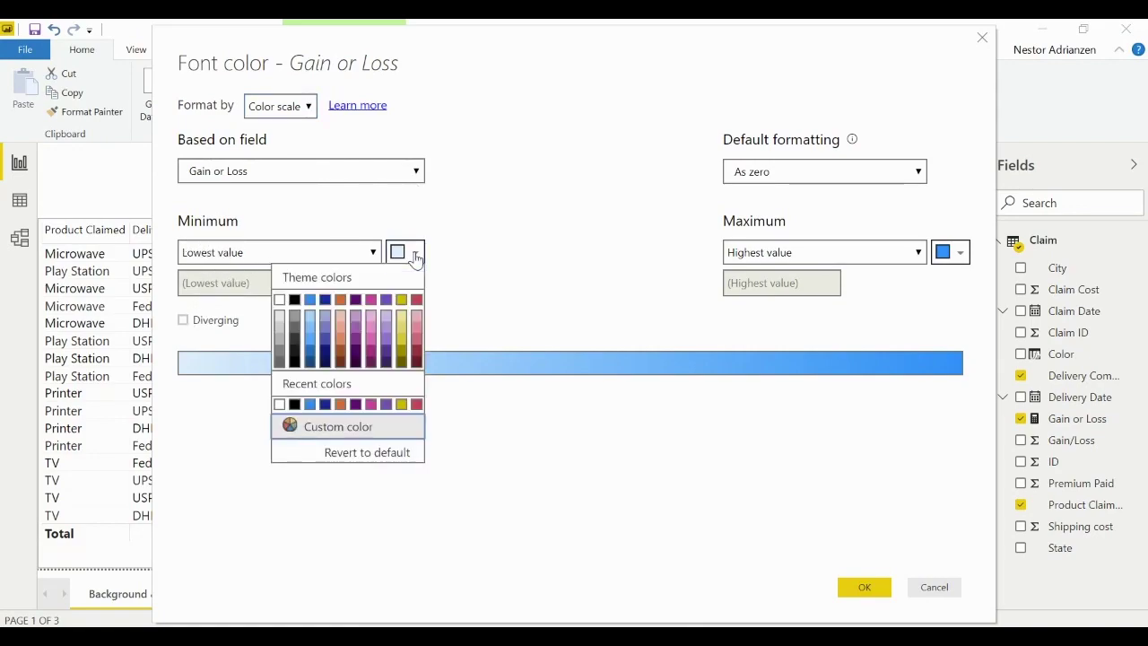
pyautogui.click(320, 426)
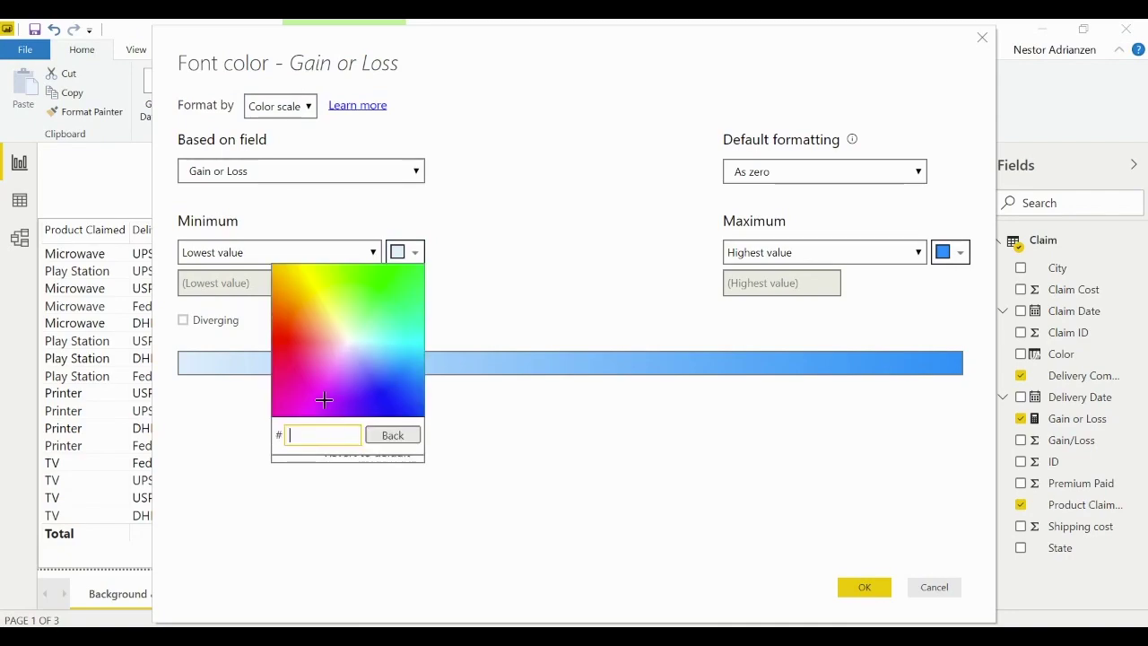
pyautogui.click(299, 340)
pyautogui.click(182, 321)
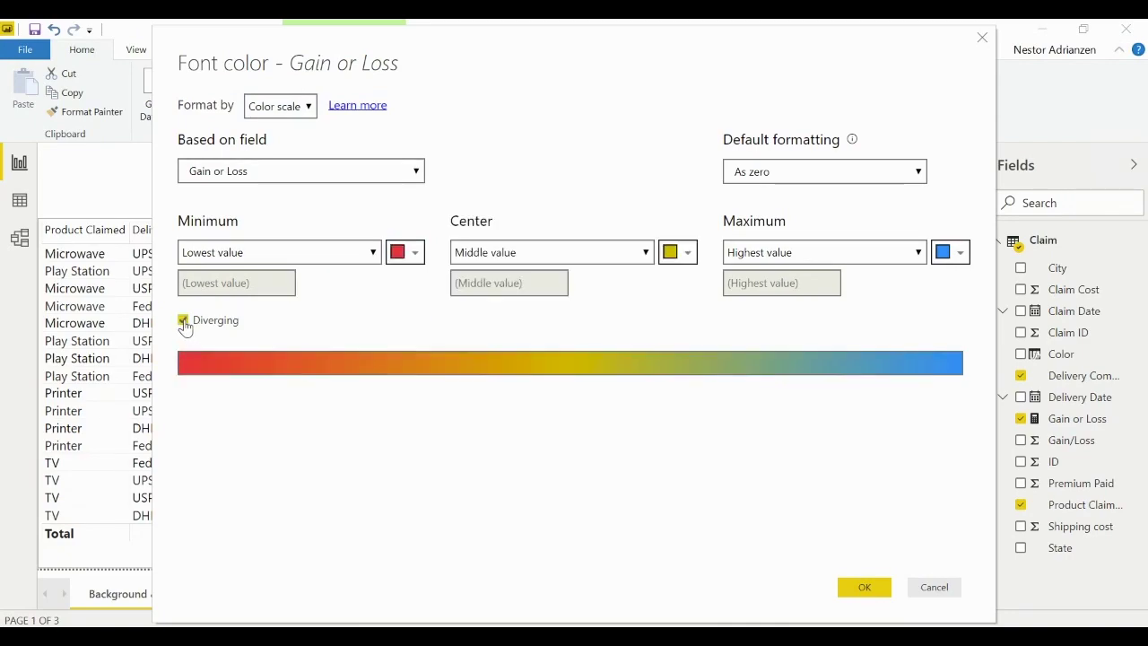
pyautogui.click(871, 587)
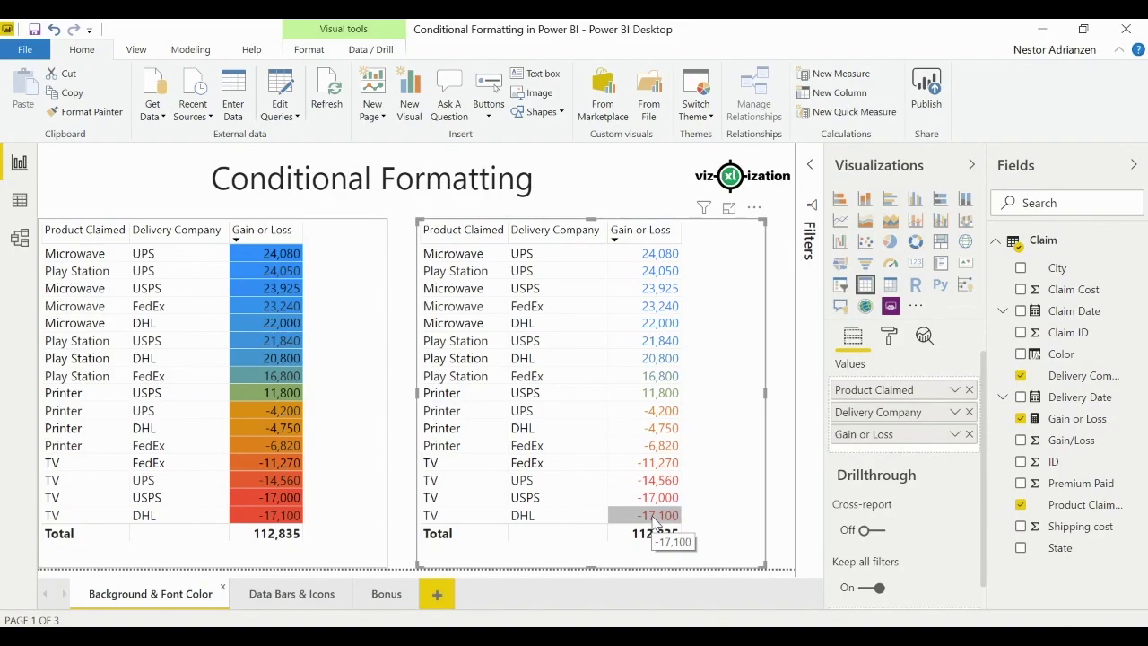
# On the Data Bars & Icons page, add data bars to Gain or Loss in the left table with a custom red negative bar.
pyautogui.click(289, 599)
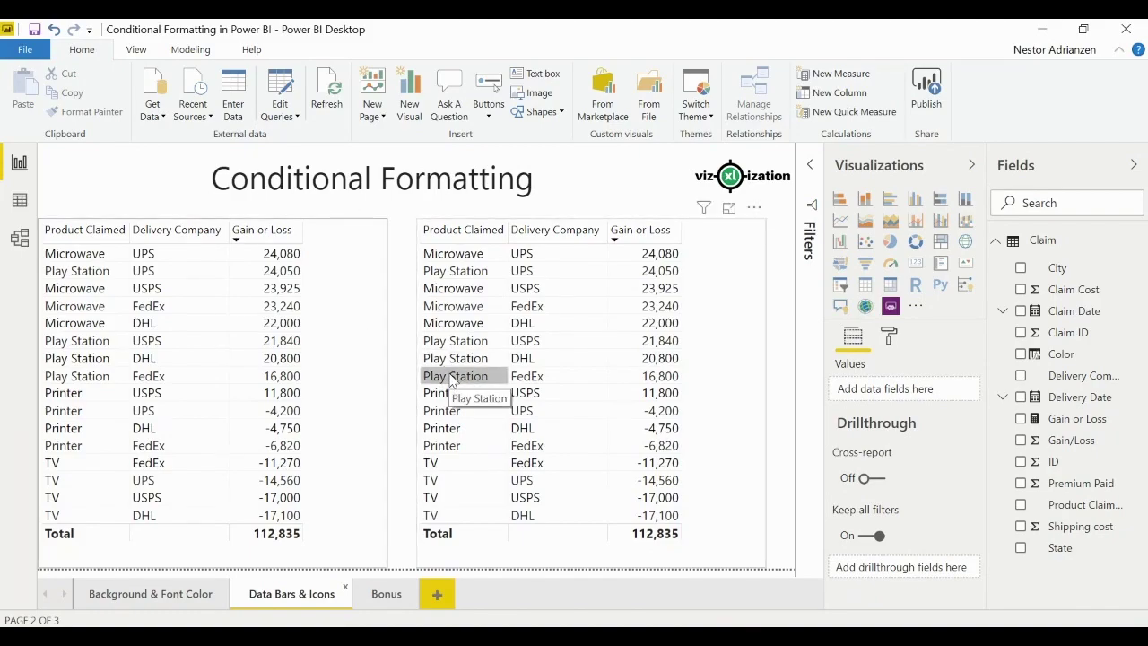
pyautogui.click(356, 257)
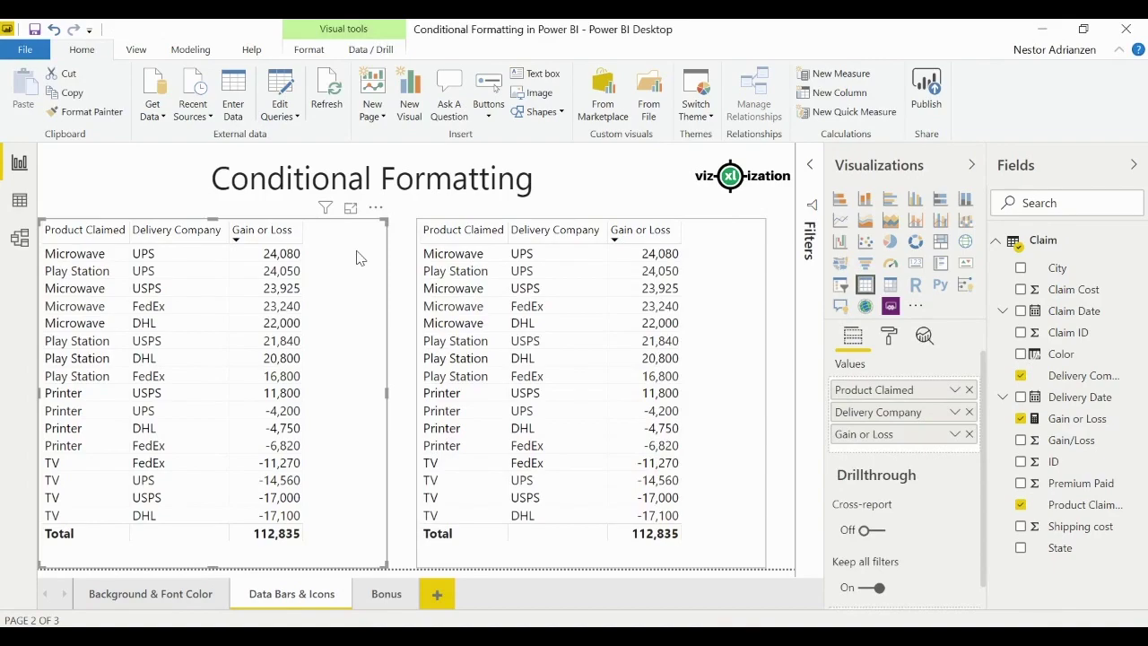
pyautogui.click(956, 434)
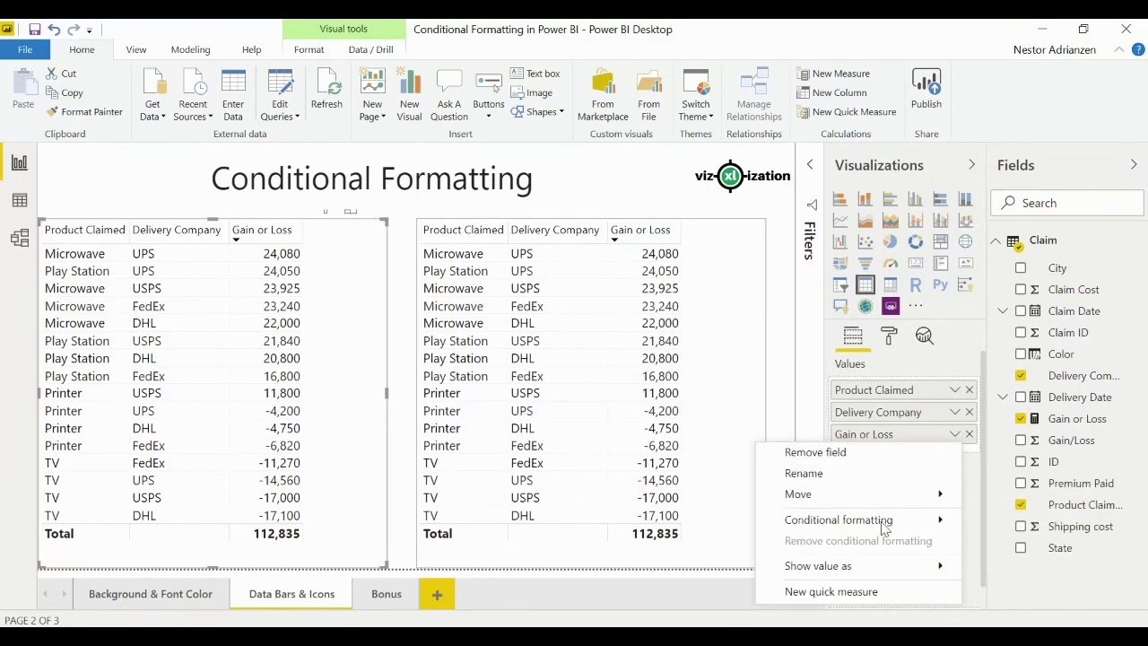
pyautogui.moveTo(895, 525)
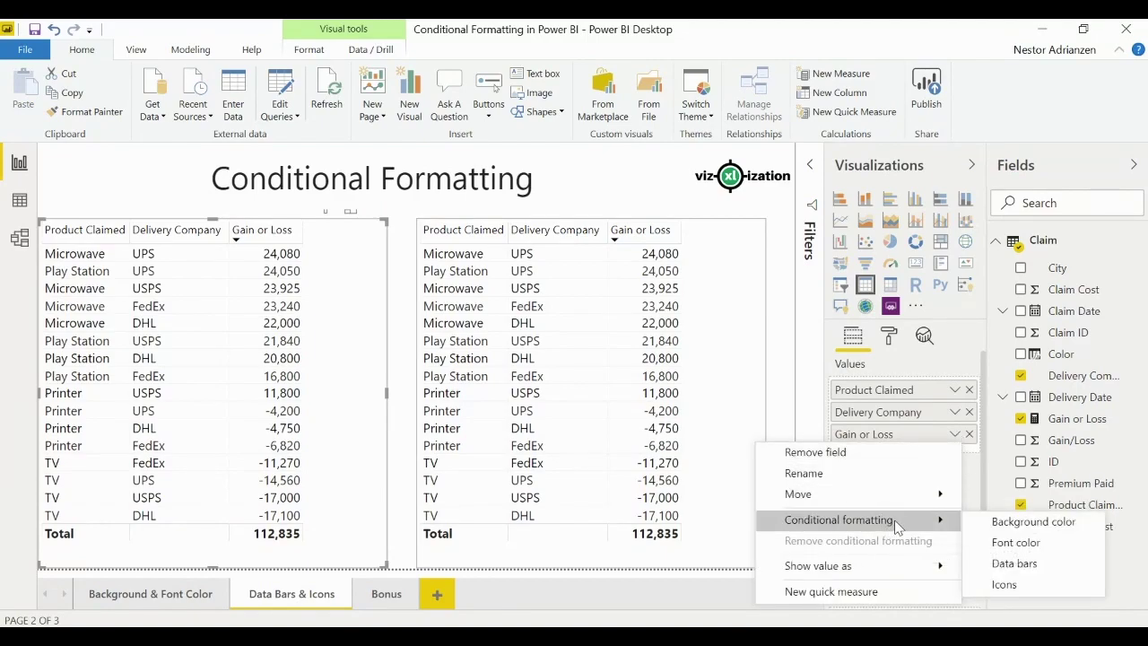
pyautogui.click(1016, 563)
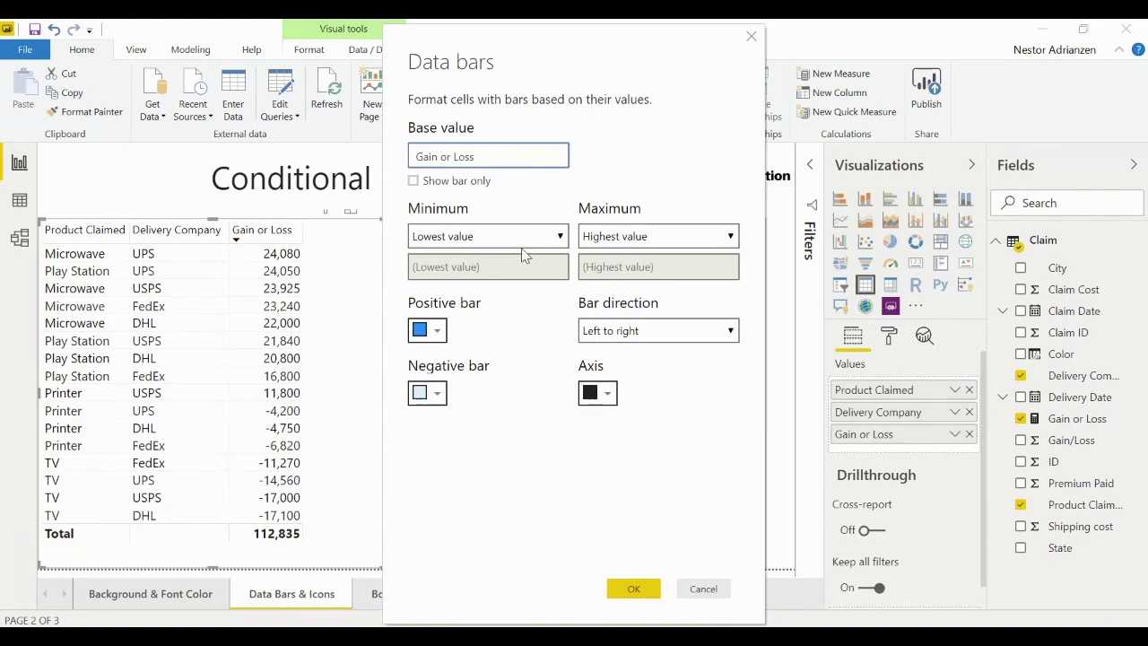
pyautogui.click(438, 398)
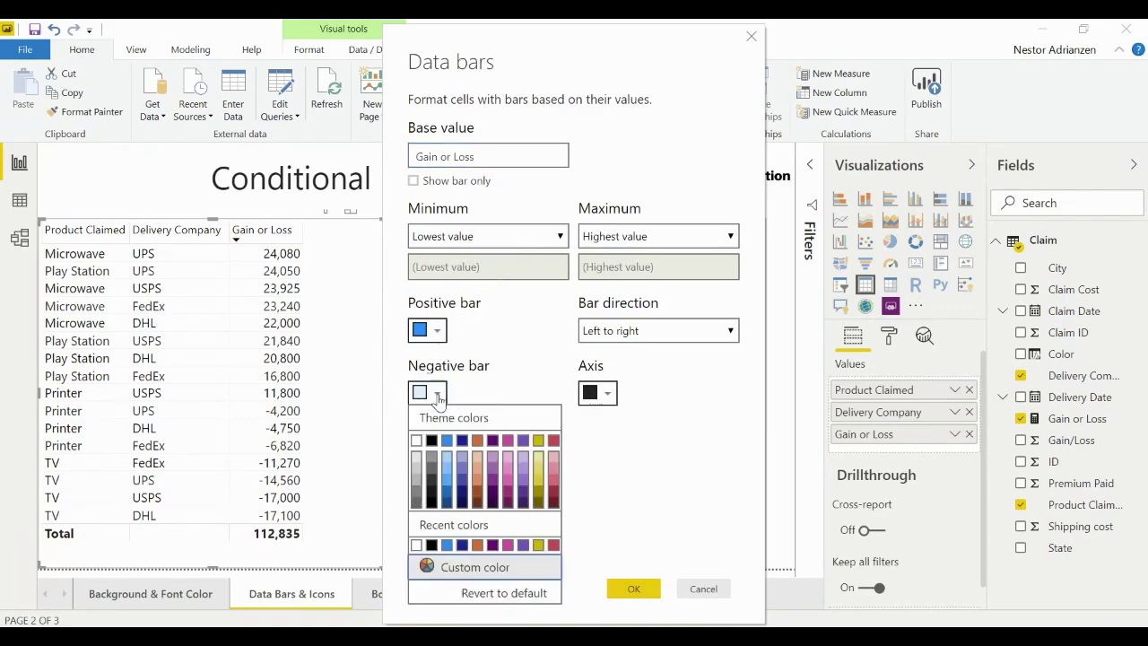
pyautogui.click(451, 568)
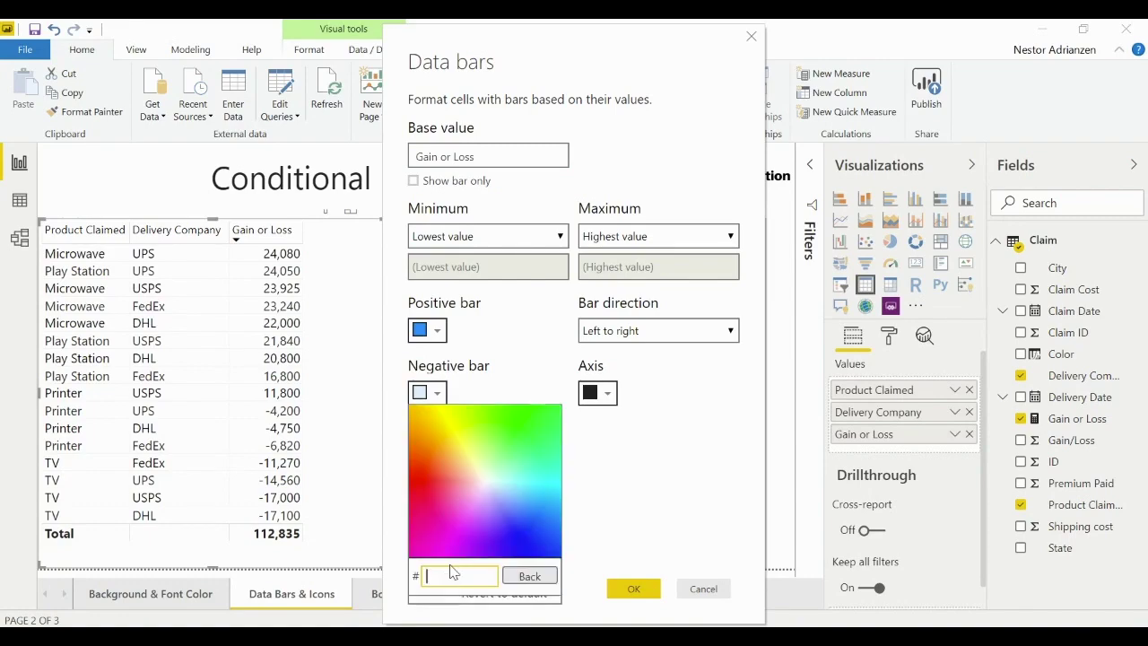
pyautogui.click(428, 473)
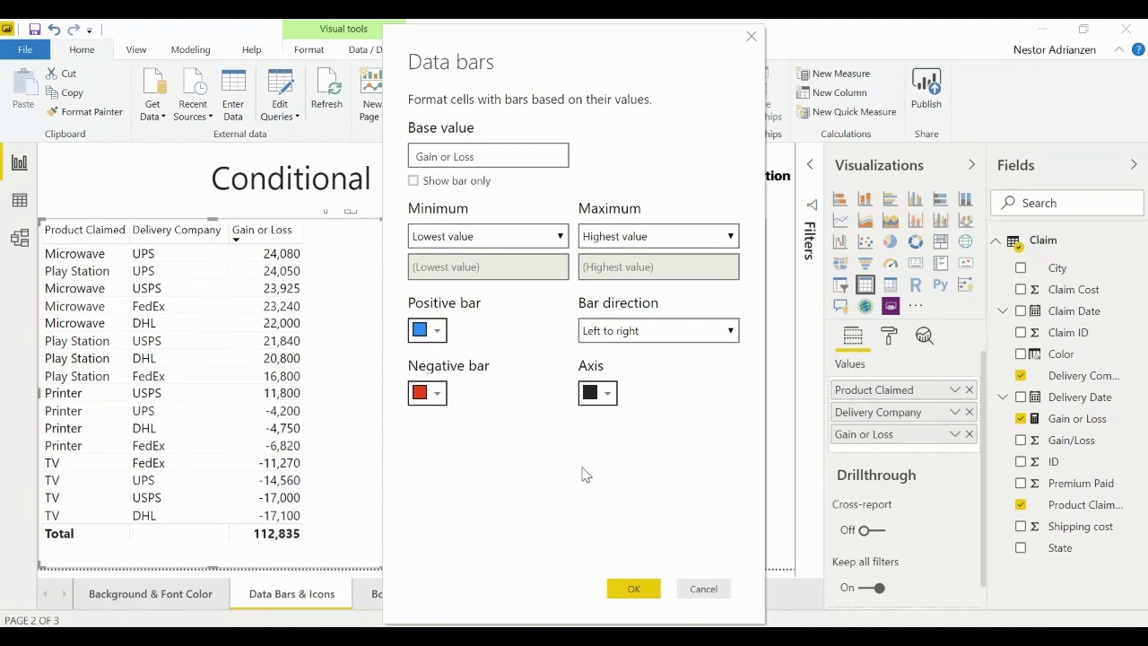
pyautogui.click(633, 588)
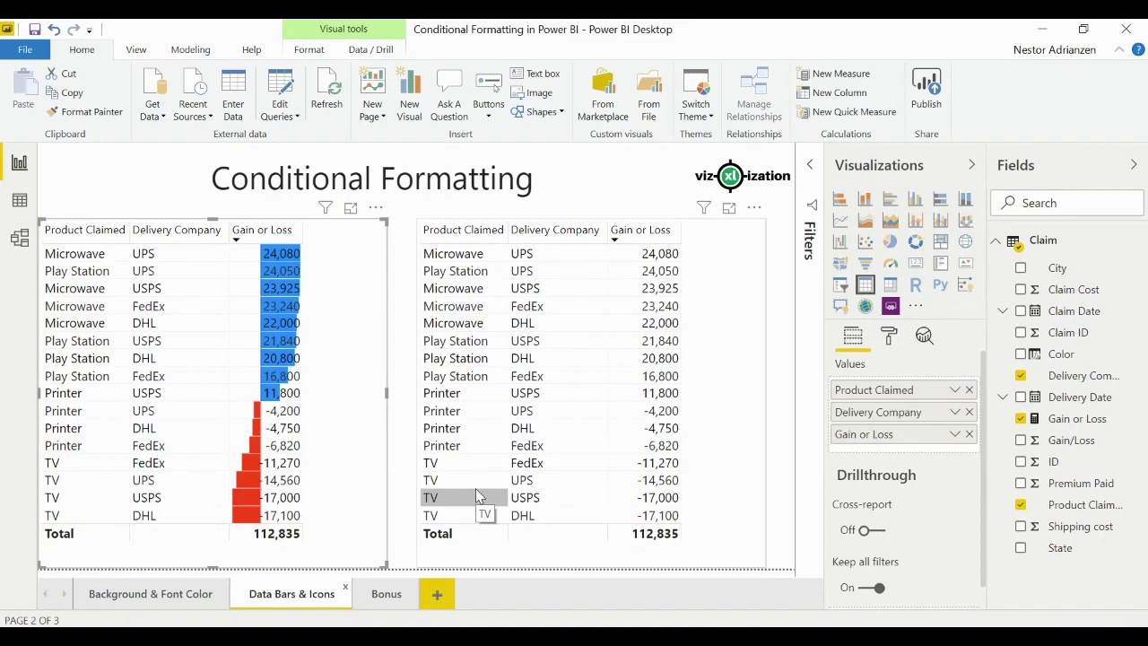
# Set up icon formatting for Gain or Loss in the right table, with icon layout Right of data and alignment Middle.
pyautogui.click(750, 250)
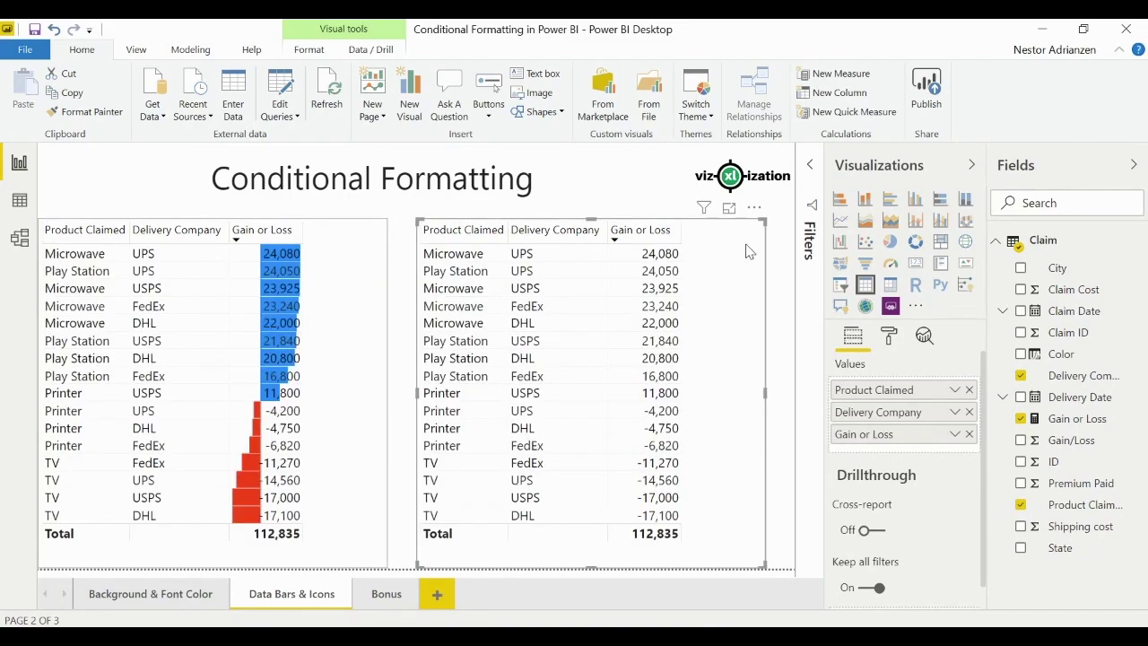
pyautogui.click(956, 435)
pyautogui.moveTo(894, 518)
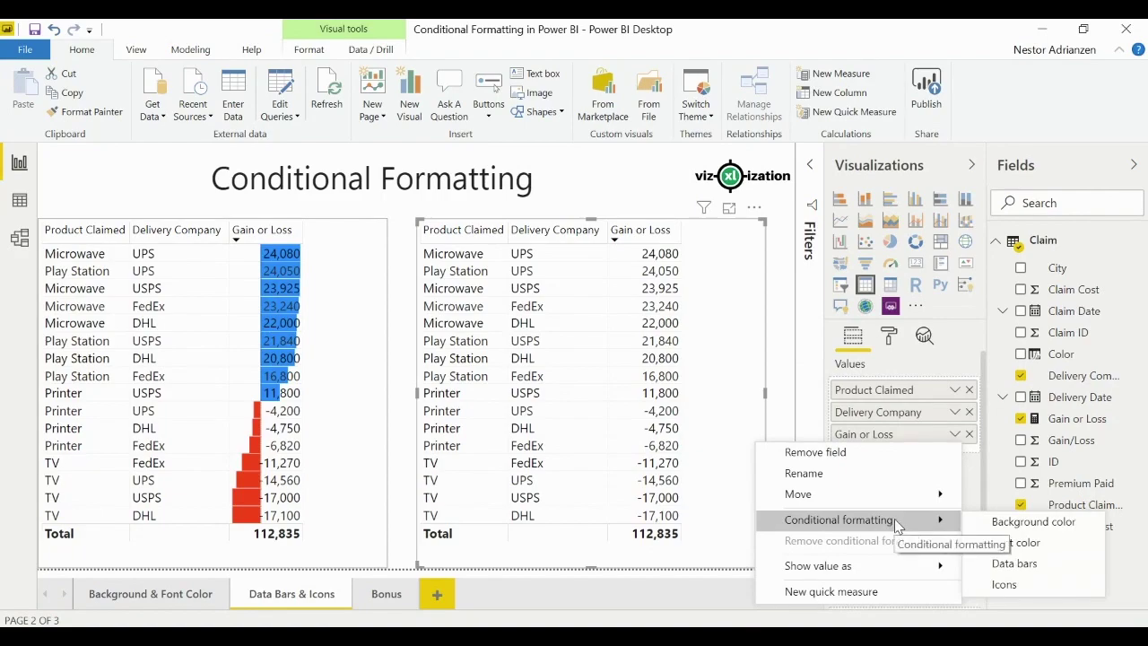
pyautogui.click(1038, 585)
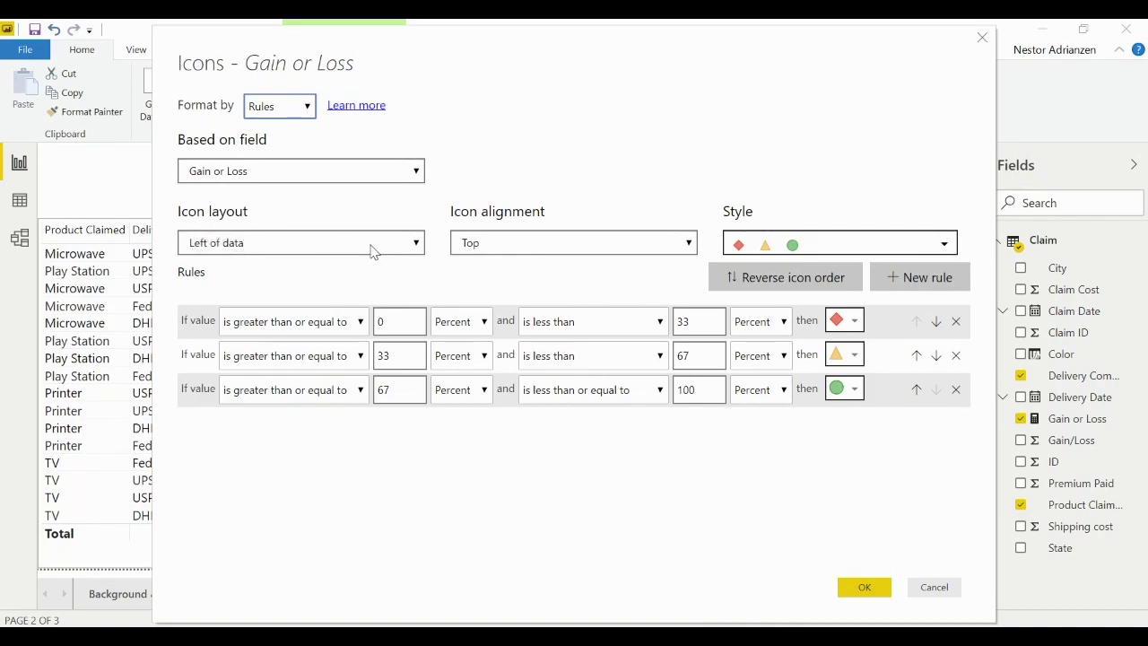
pyautogui.click(409, 251)
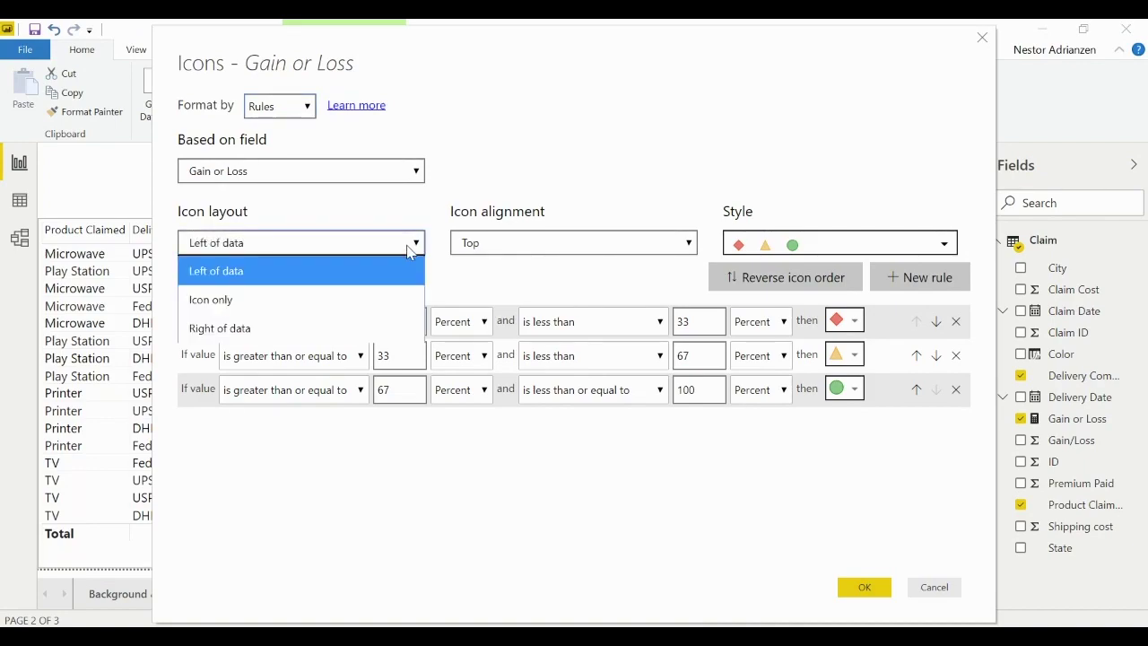
pyautogui.click(300, 332)
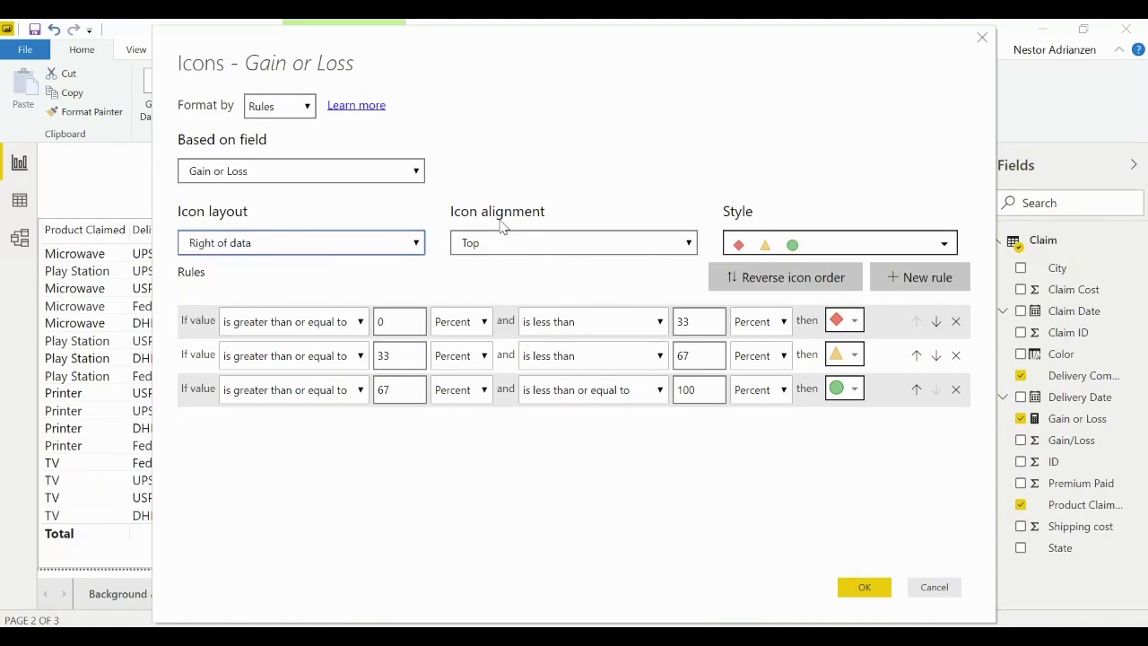
pyautogui.click(687, 243)
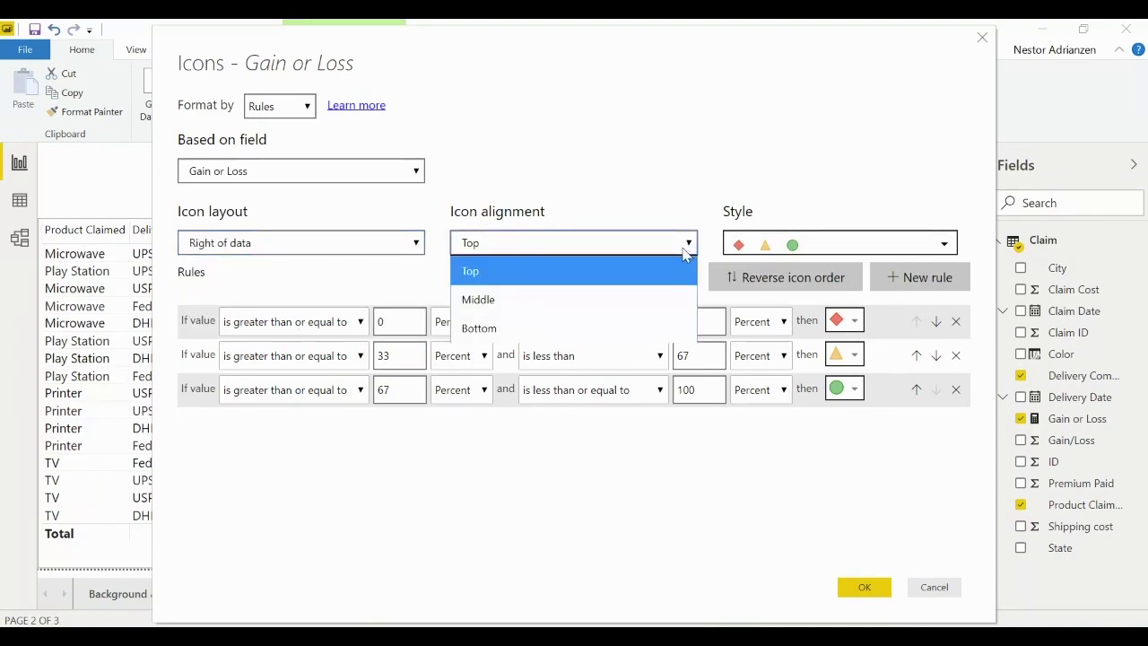
pyautogui.click(595, 303)
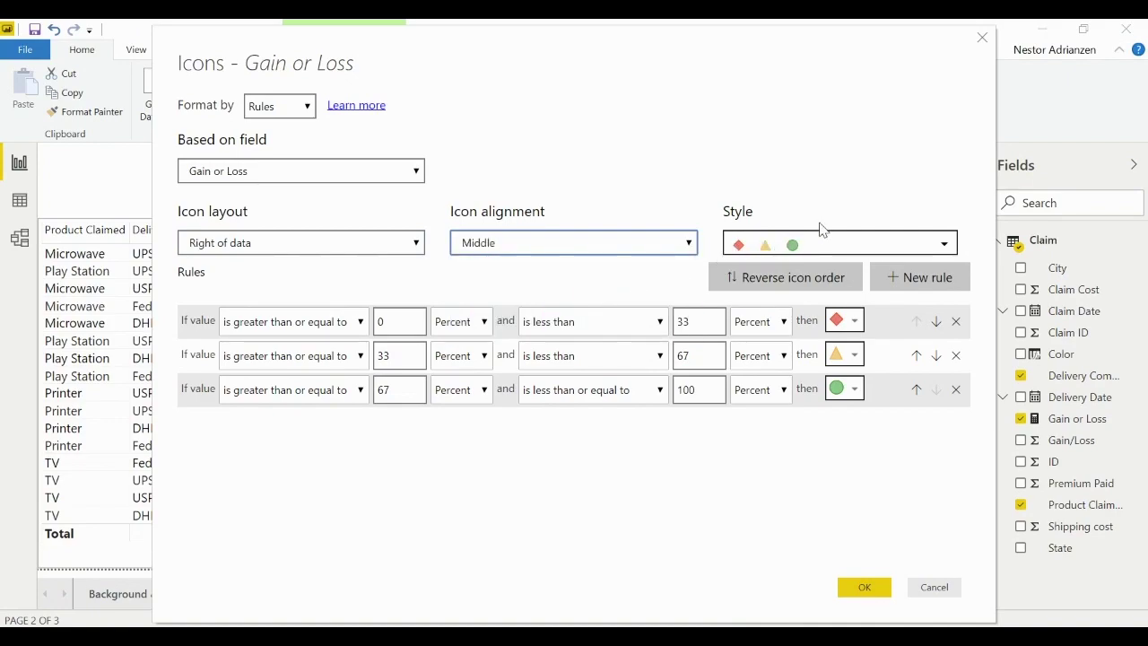
# Change the icon style to the red, yellow and green circles on dark squares.
pyautogui.click(942, 248)
pyautogui.click(942, 248)
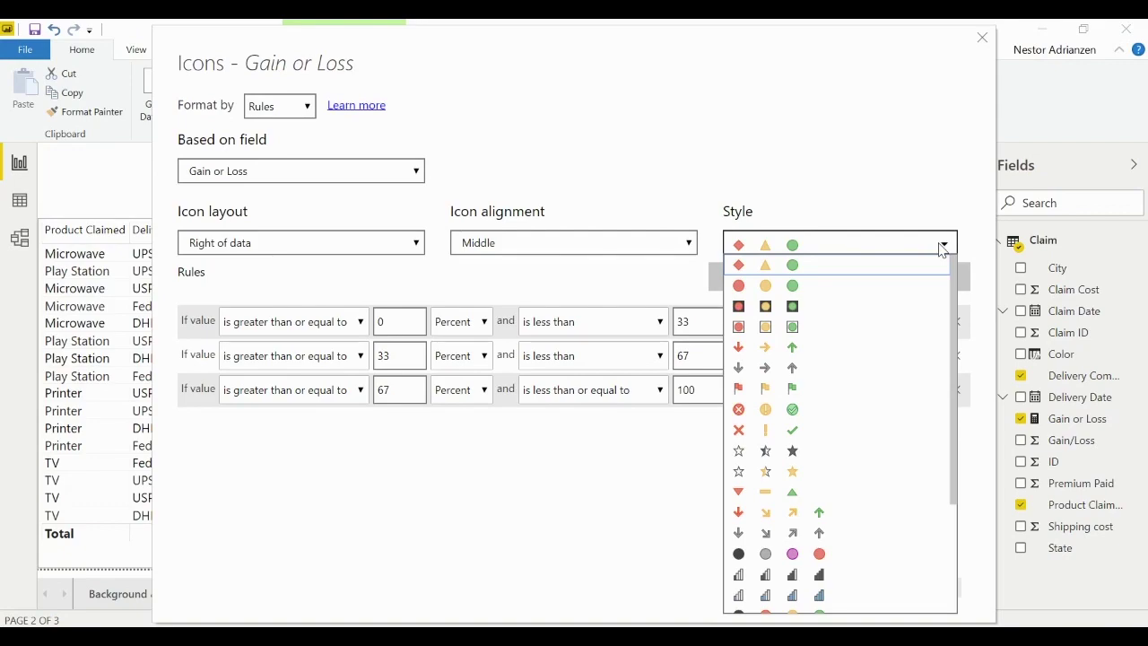
pyautogui.click(783, 308)
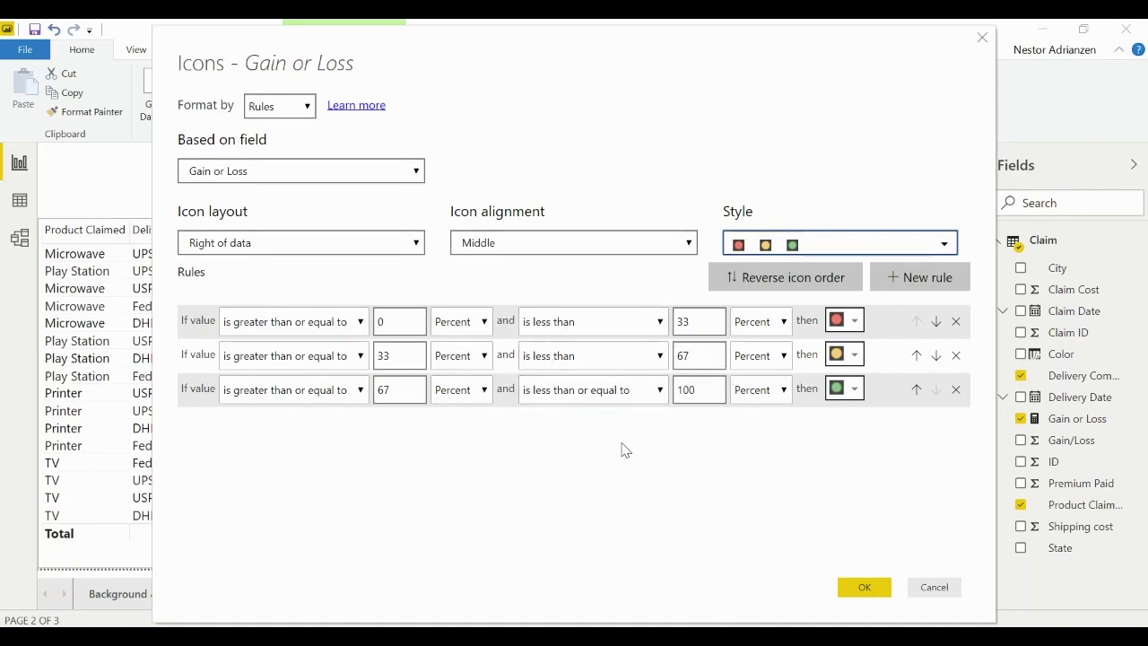
# Apply the icon formatting, and remove all conditional formatting from Gain or Loss in the right table.
pyautogui.click(866, 588)
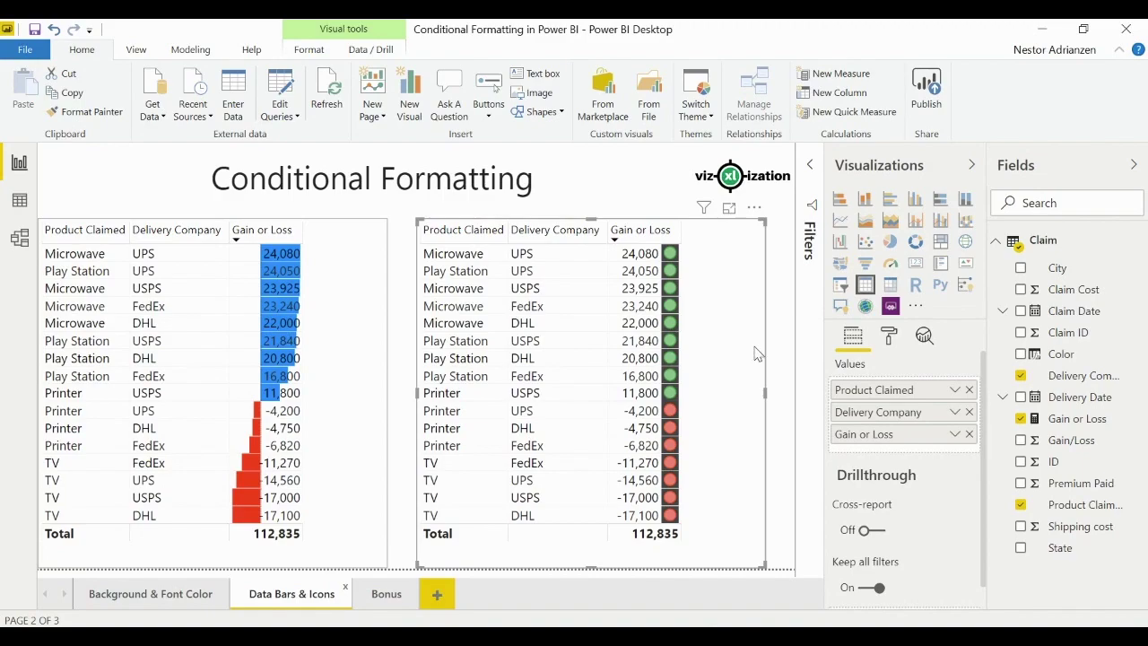
pyautogui.click(954, 435)
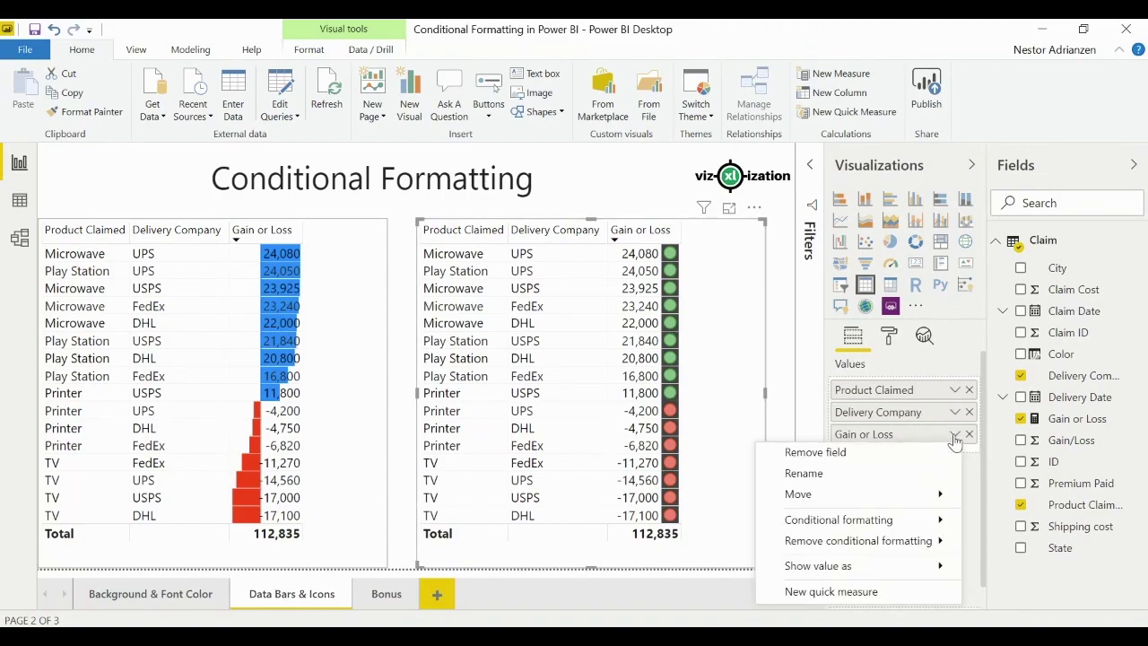
pyautogui.moveTo(884, 540)
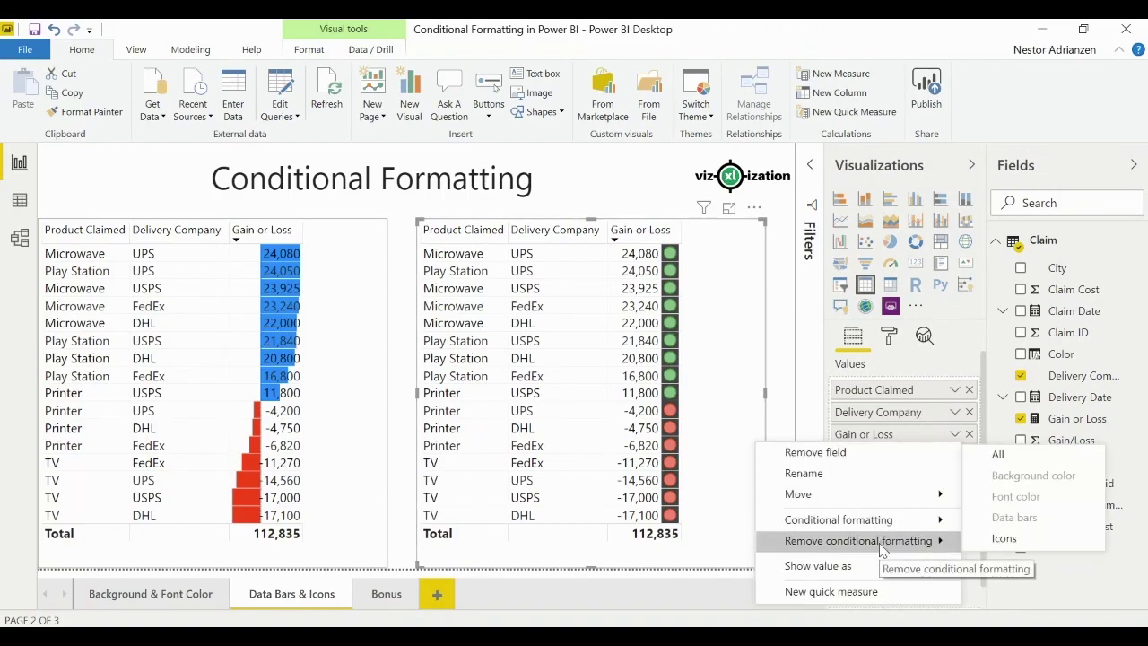
pyautogui.click(1032, 457)
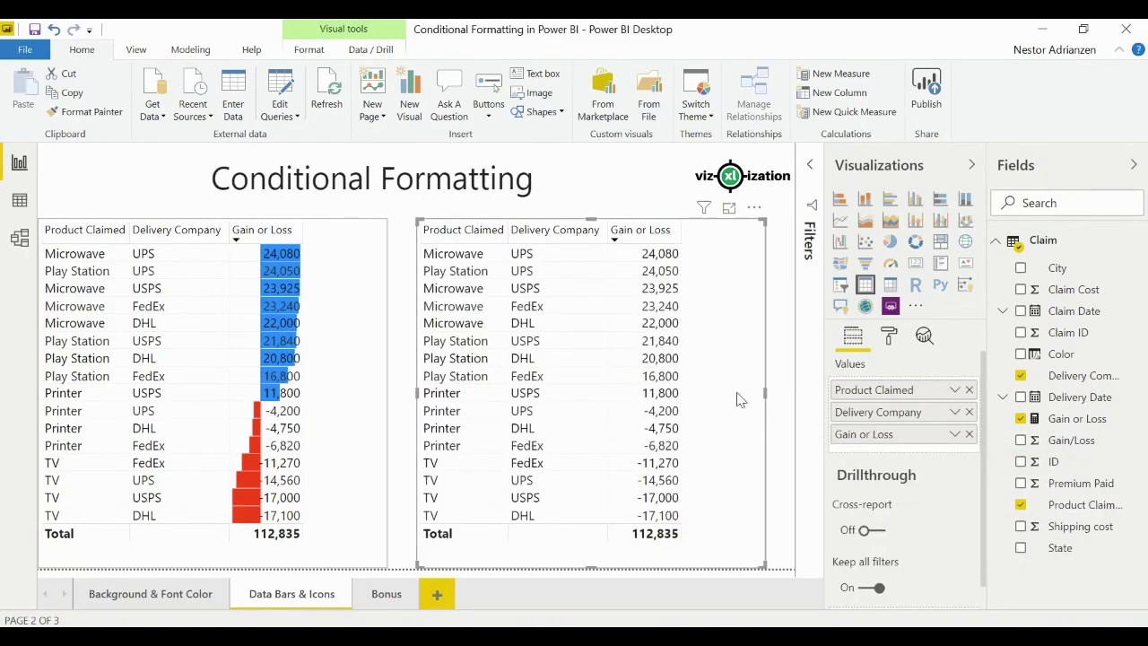
# Set up rule-based icons for Gain or Loss in the right table: Right of data, Middle, red, yellow and green circles on dark squares.
pyautogui.click(953, 435)
pyautogui.moveTo(899, 529)
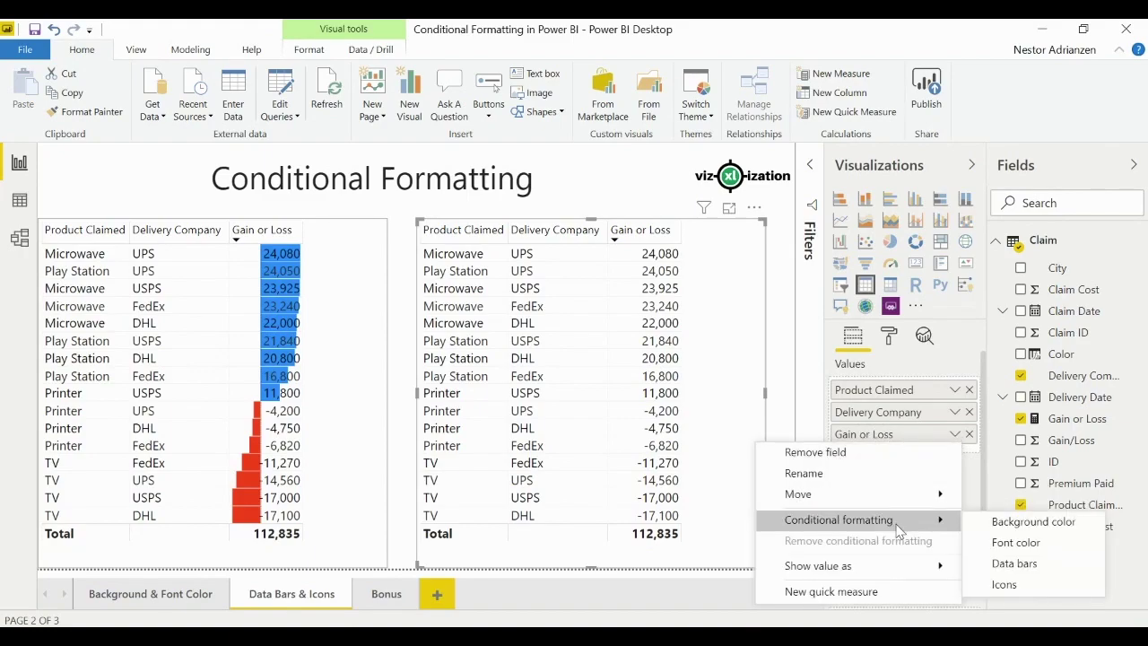
pyautogui.click(1013, 588)
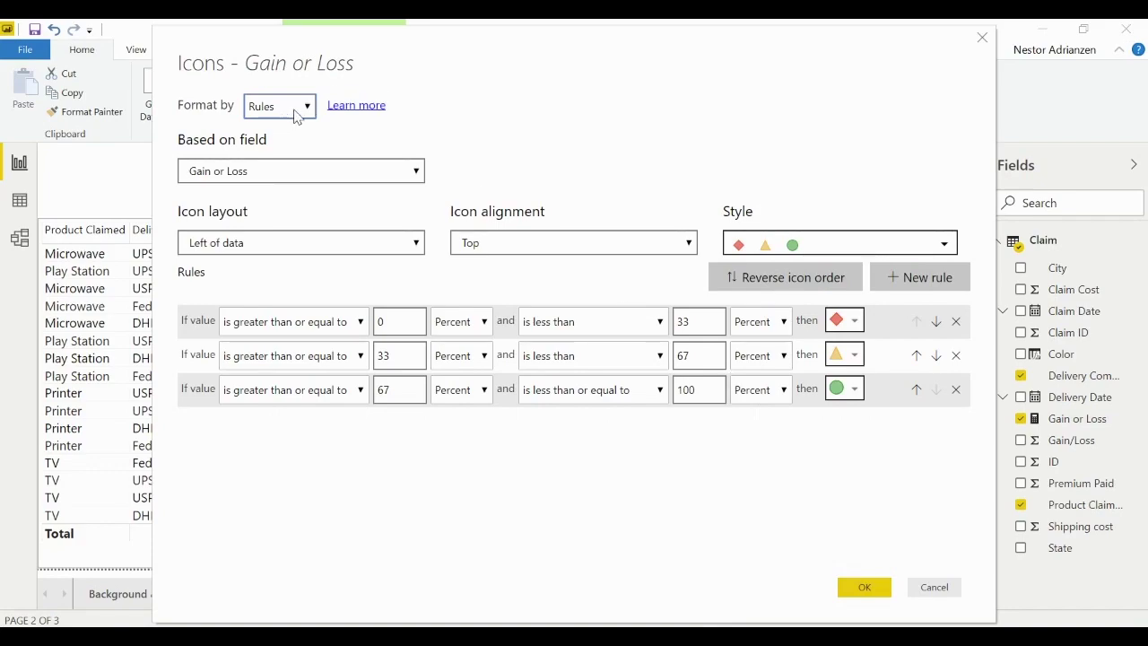
pyautogui.click(413, 248)
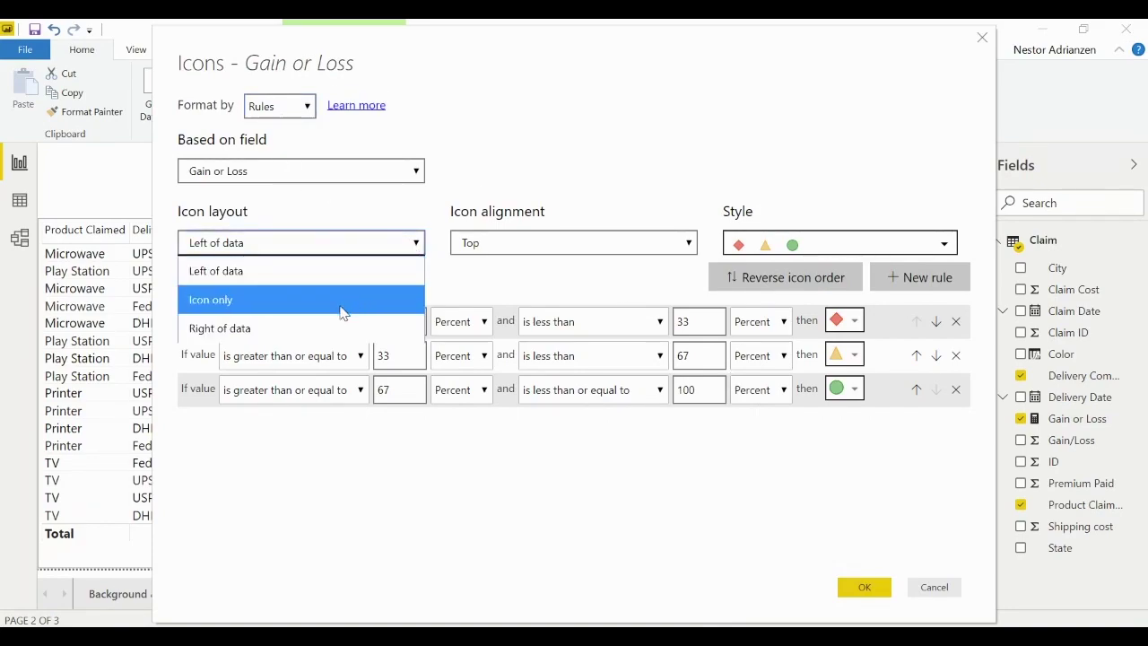
pyautogui.click(315, 330)
pyautogui.click(679, 243)
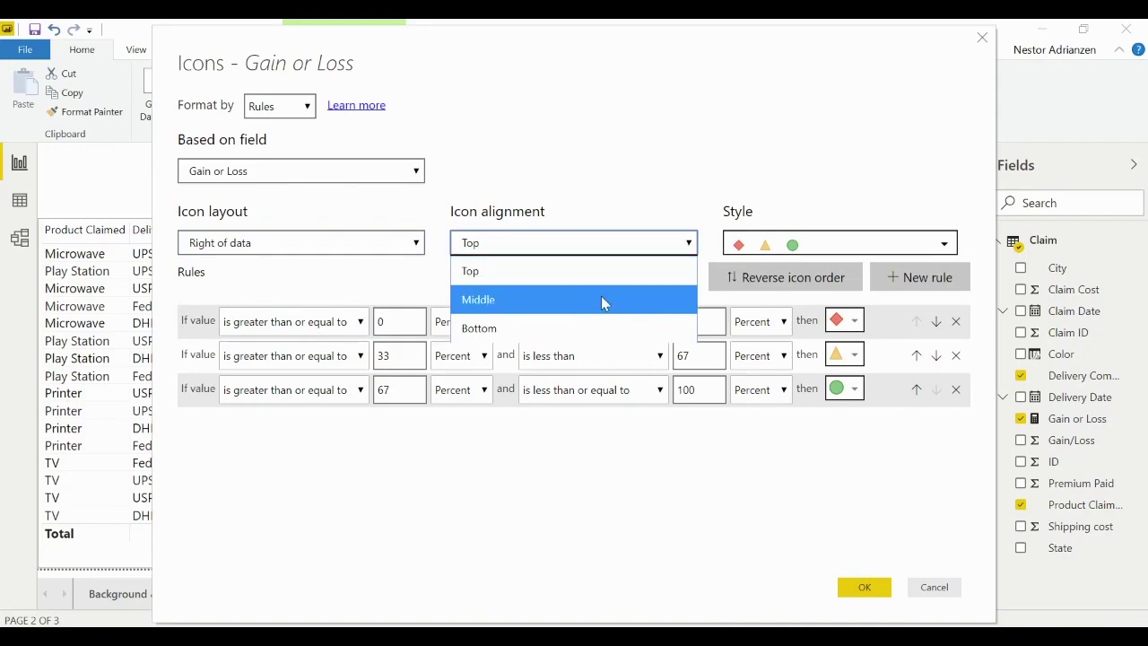
pyautogui.click(599, 300)
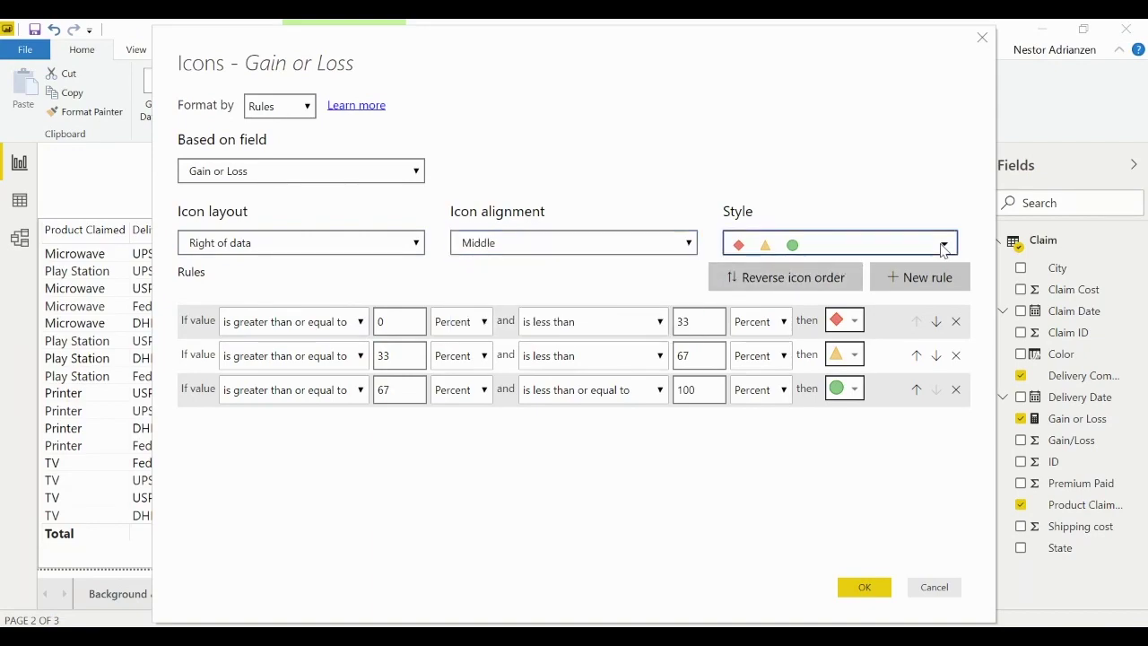
pyautogui.click(940, 244)
pyautogui.click(787, 309)
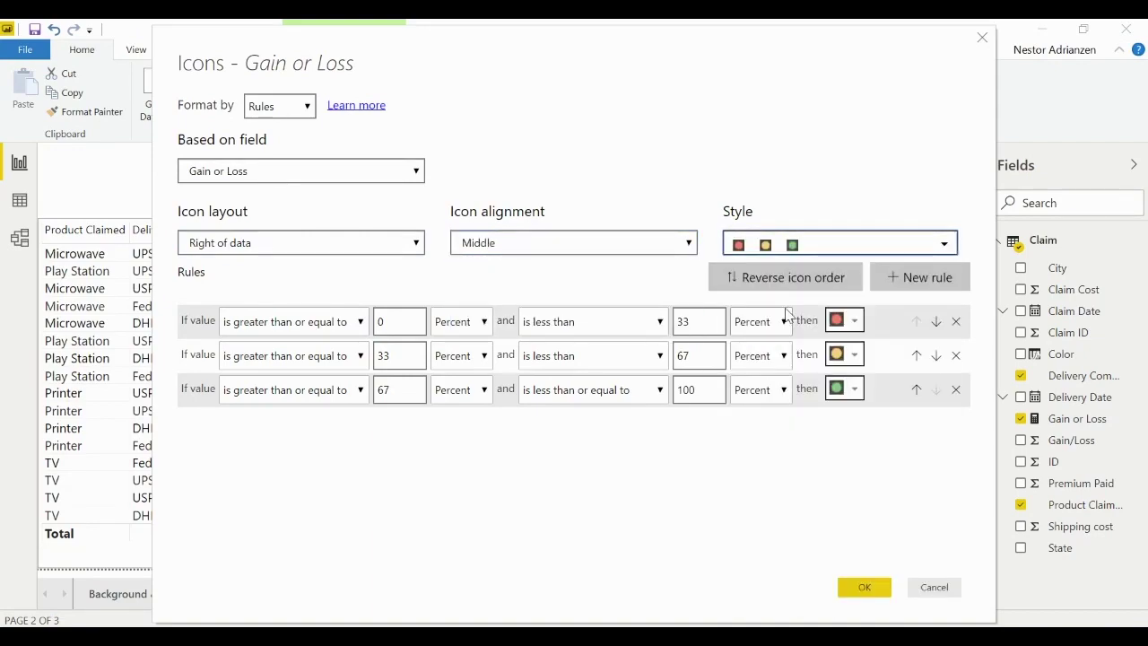
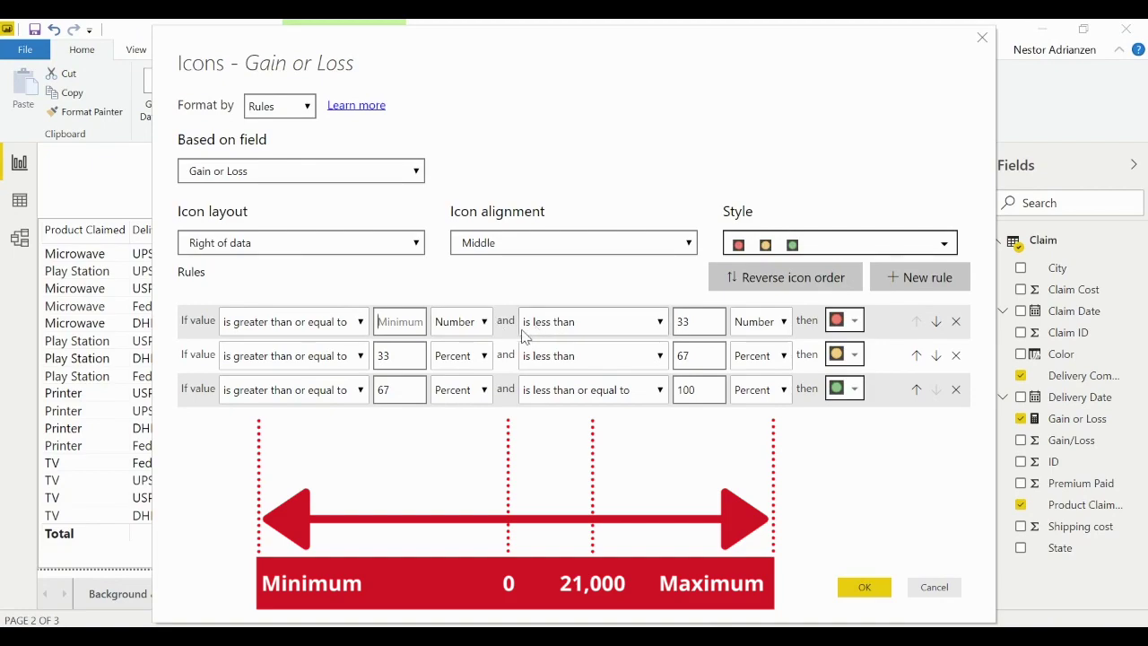
# Set the upper condition of the red icon rule to is less than or equal to 0.
pyautogui.click(658, 324)
pyautogui.click(628, 380)
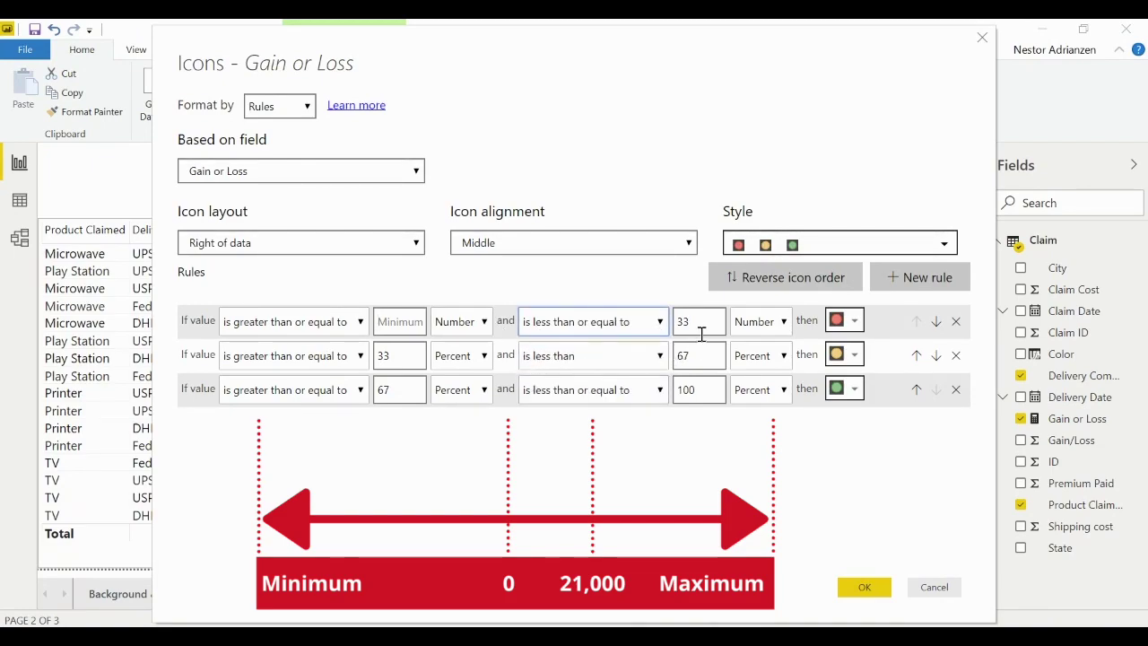
pyautogui.doubleClick(683, 321)
pyautogui.write('0')
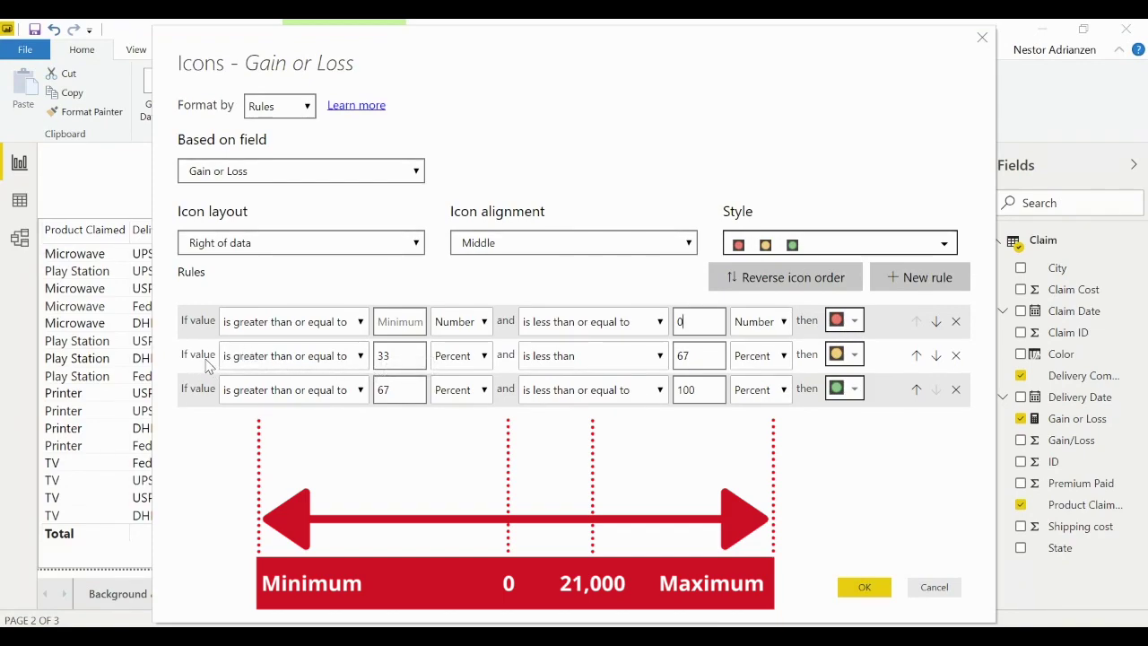
# Set the yellow icon rule to is greater than 0 and is less than 21000, both as Number.
pyautogui.click(358, 362)
pyautogui.click(326, 387)
pyautogui.doubleClick(383, 356)
pyautogui.write('0')
pyautogui.click(485, 359)
pyautogui.click(470, 392)
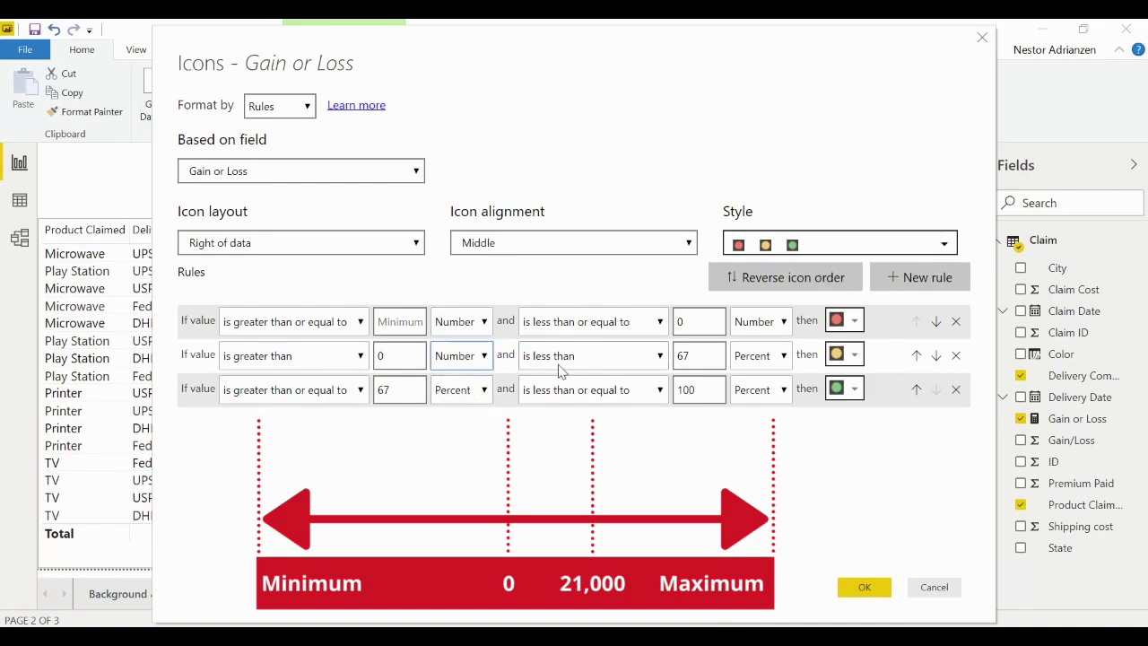
pyautogui.click(762, 356)
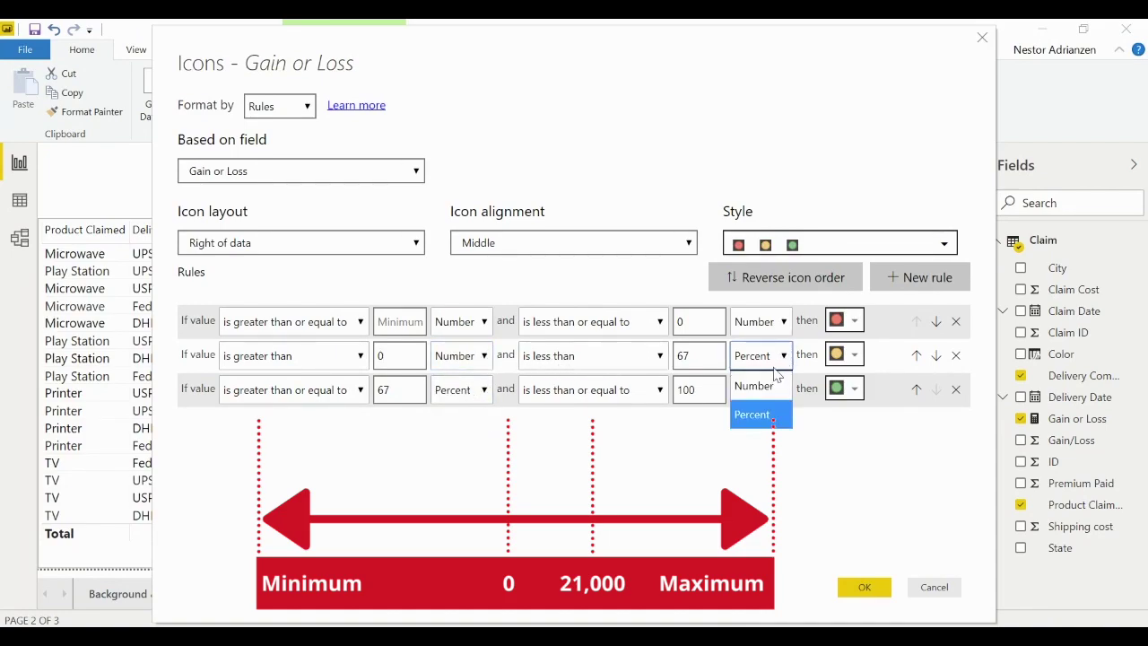
pyautogui.click(761, 404)
pyautogui.moveTo(704, 359); pyautogui.dragTo(669, 366)
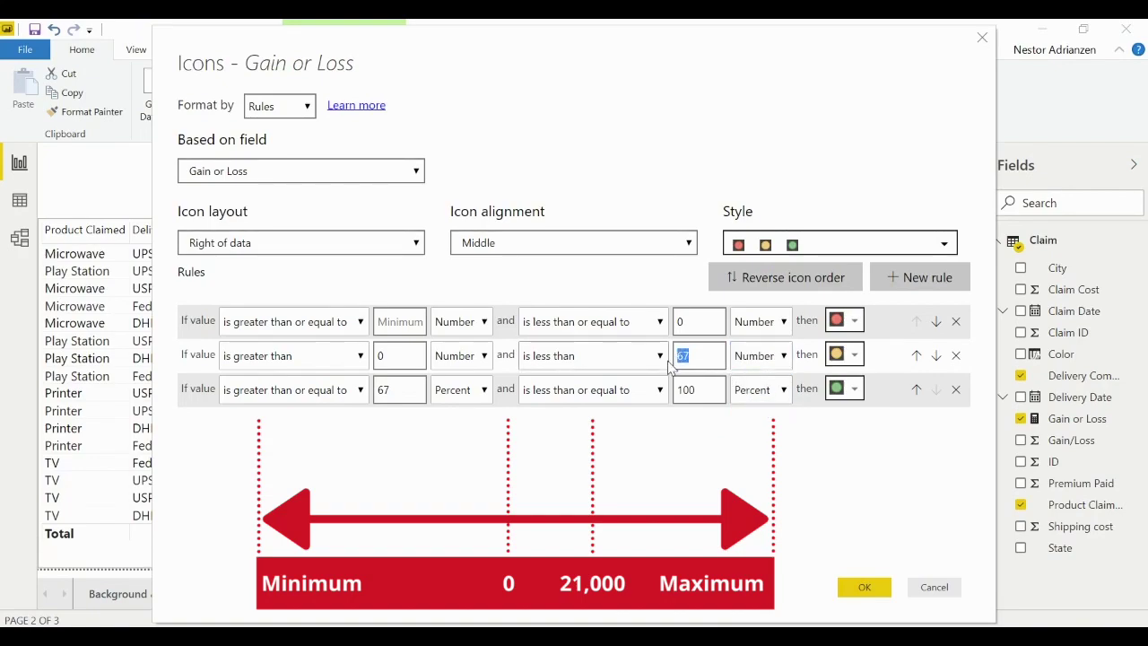
pyautogui.write('21000')
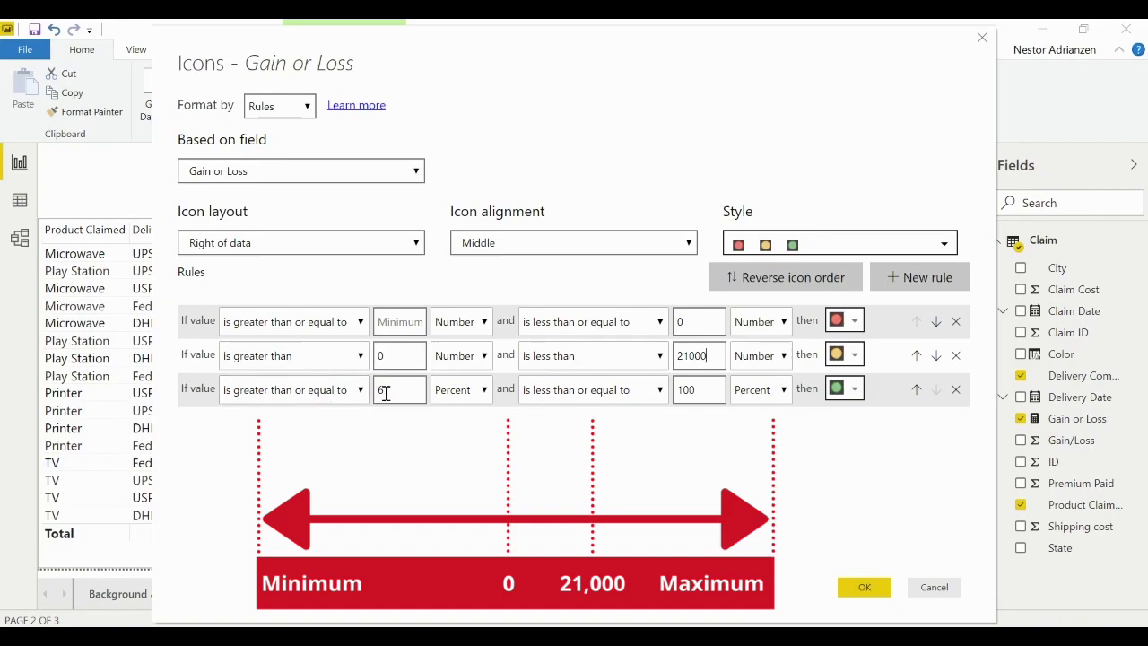
# Set the green icon rule to run from 21000 up to an empty Maximum, both as Number, and apply the icon rules.
pyautogui.moveTo(404, 389); pyautogui.dragTo(345, 386)
pyautogui.write('21000')
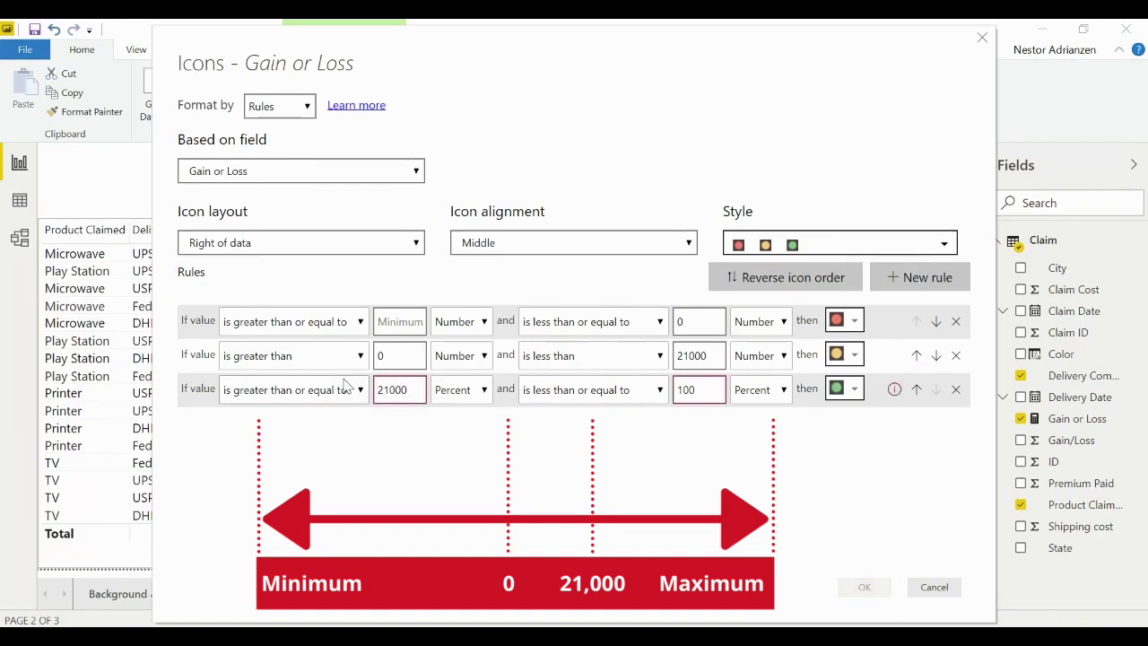
pyautogui.click(484, 391)
pyautogui.click(455, 418)
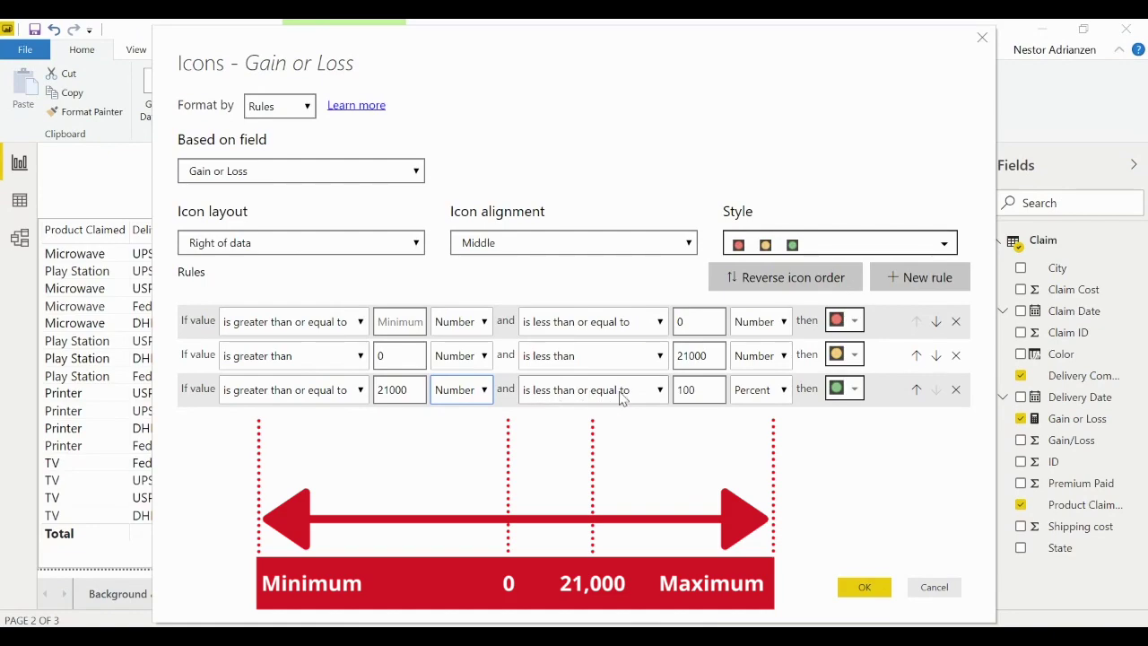
pyautogui.click(763, 390)
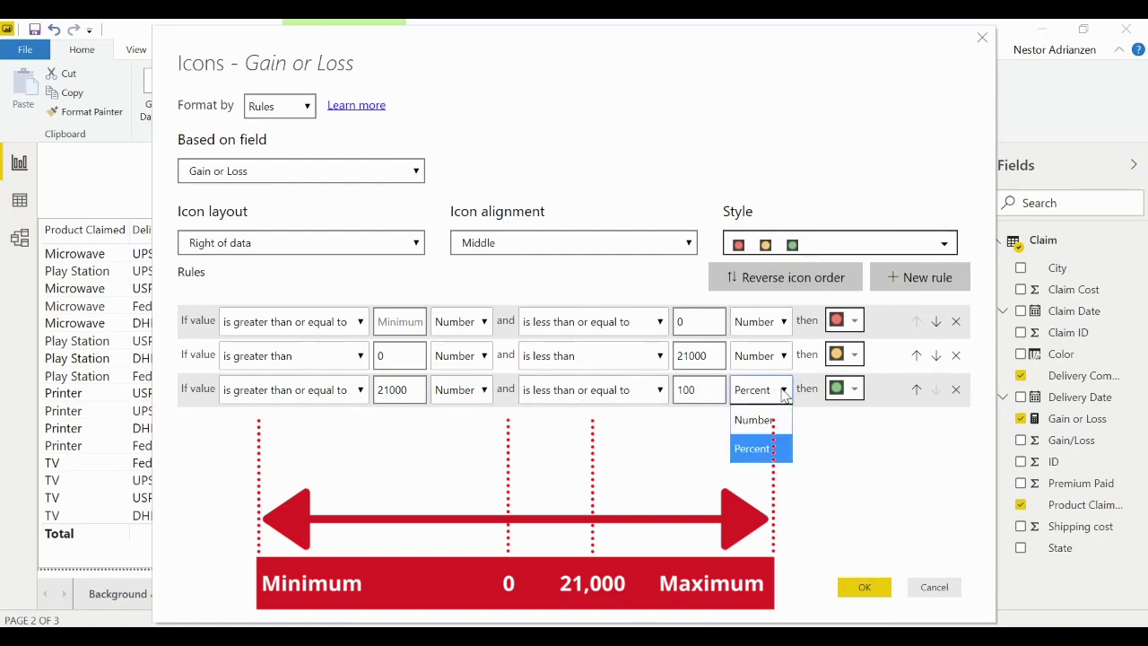
pyautogui.click(755, 420)
pyautogui.moveTo(700, 395); pyautogui.dragTo(677, 397)
pyautogui.press('BackSpace')
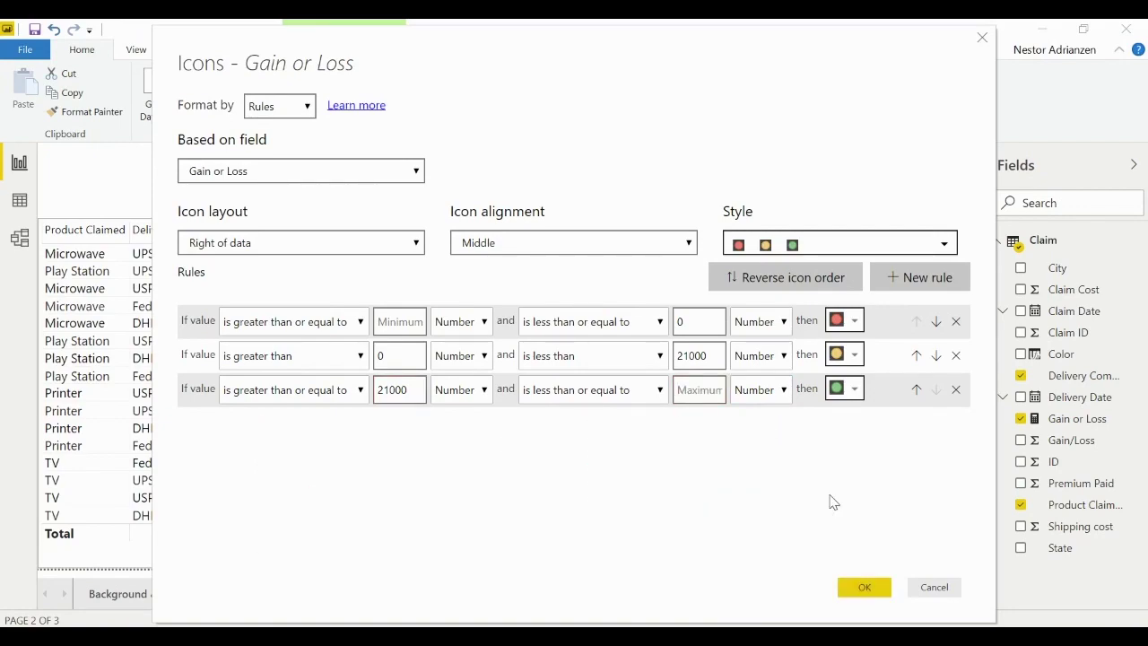
pyautogui.click(861, 589)
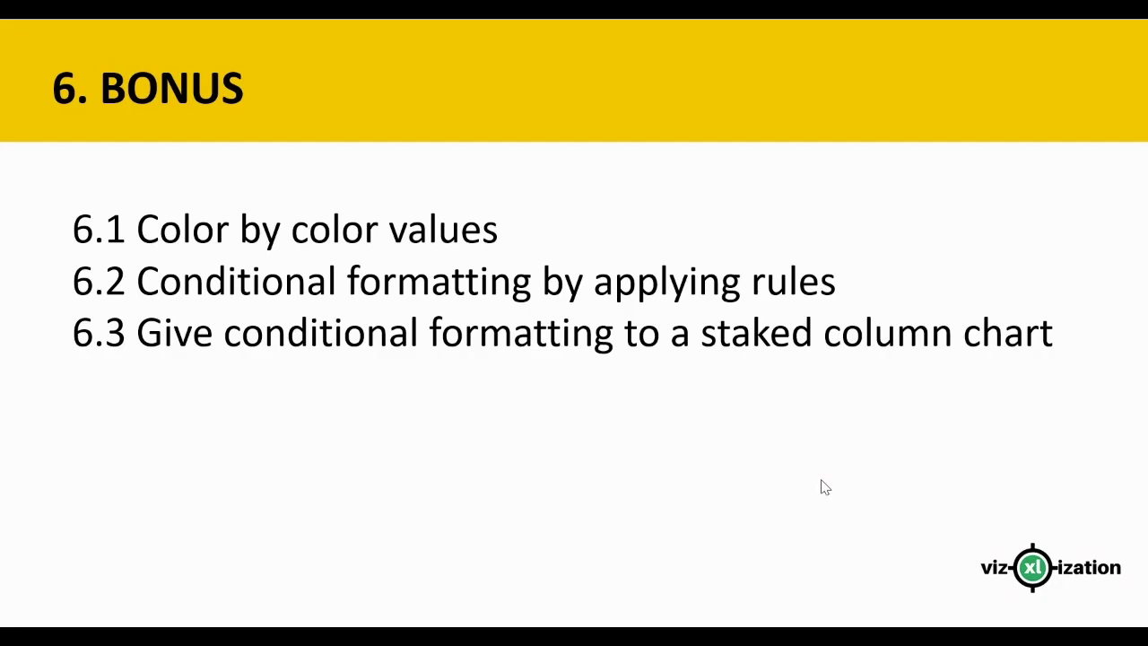
# Return to the report, open the Bonus page and select the table with the Color and Premium Paid columns.
pyautogui.press('Escape')
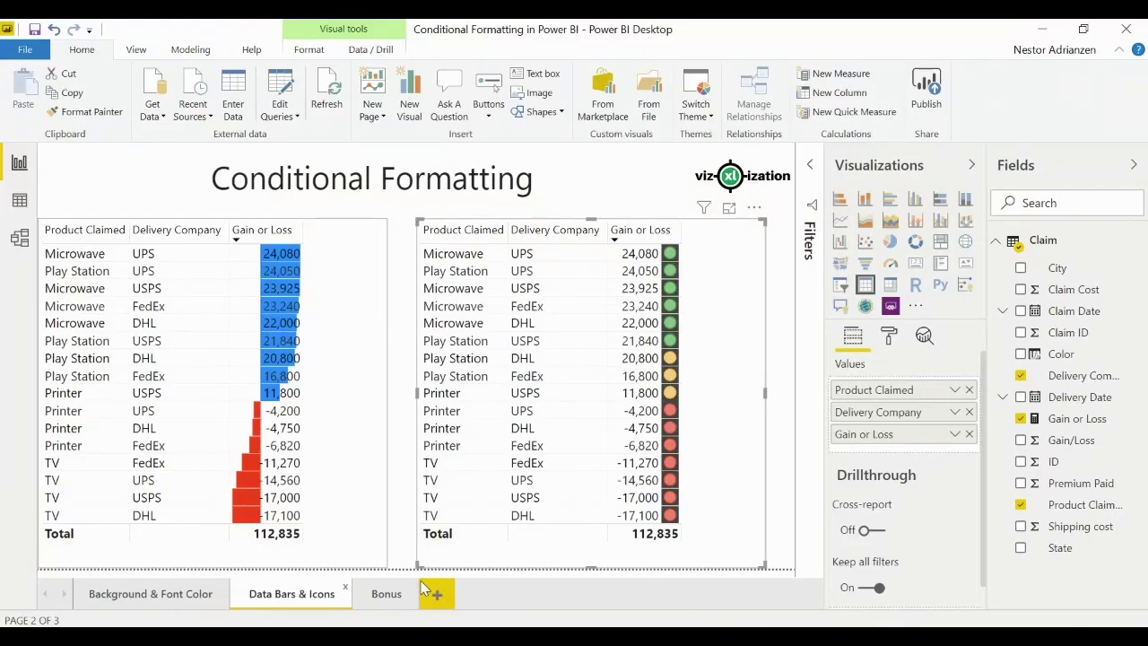
pyautogui.click(393, 595)
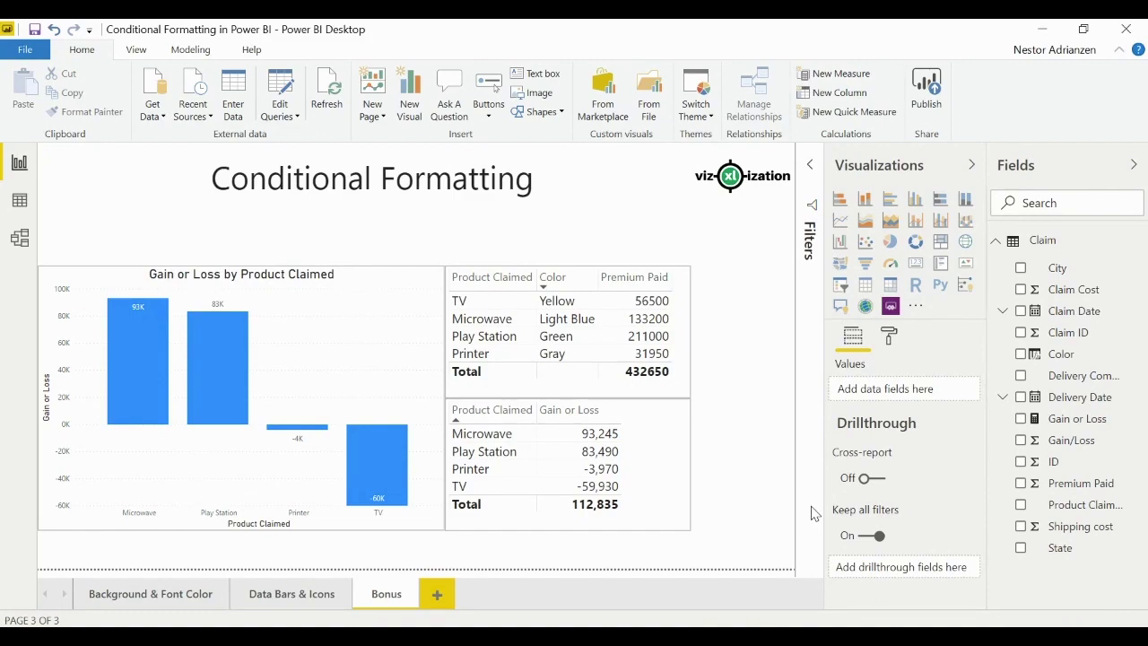
pyautogui.click(682, 315)
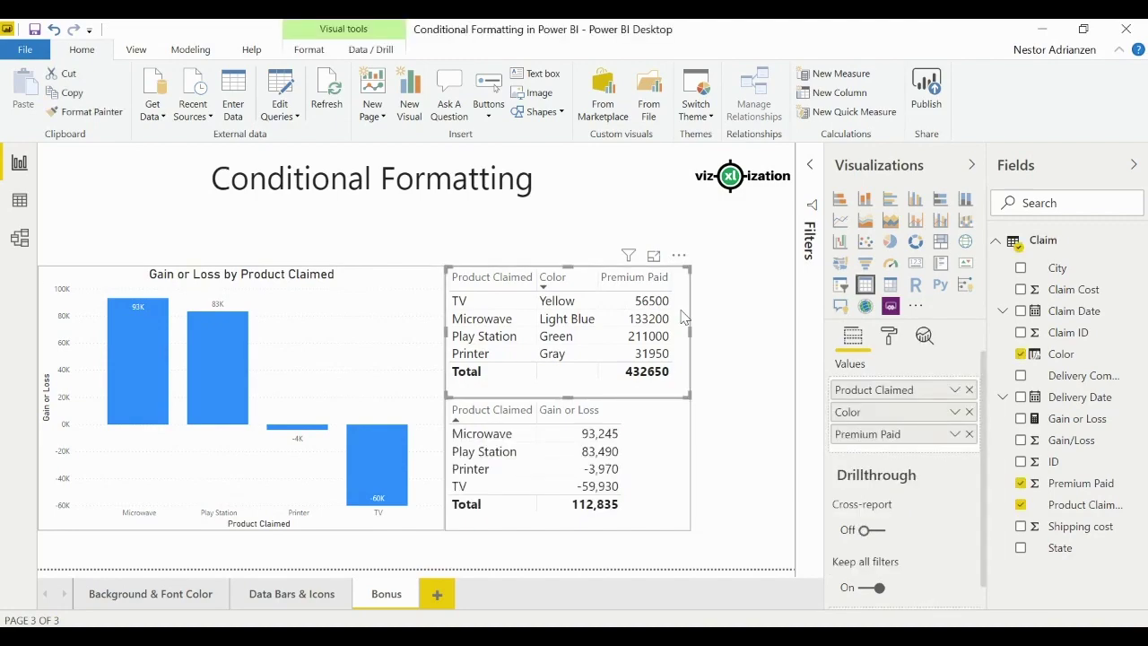
# Apply font color formatting to the Color column by Field value, based on First Color.
pyautogui.click(955, 415)
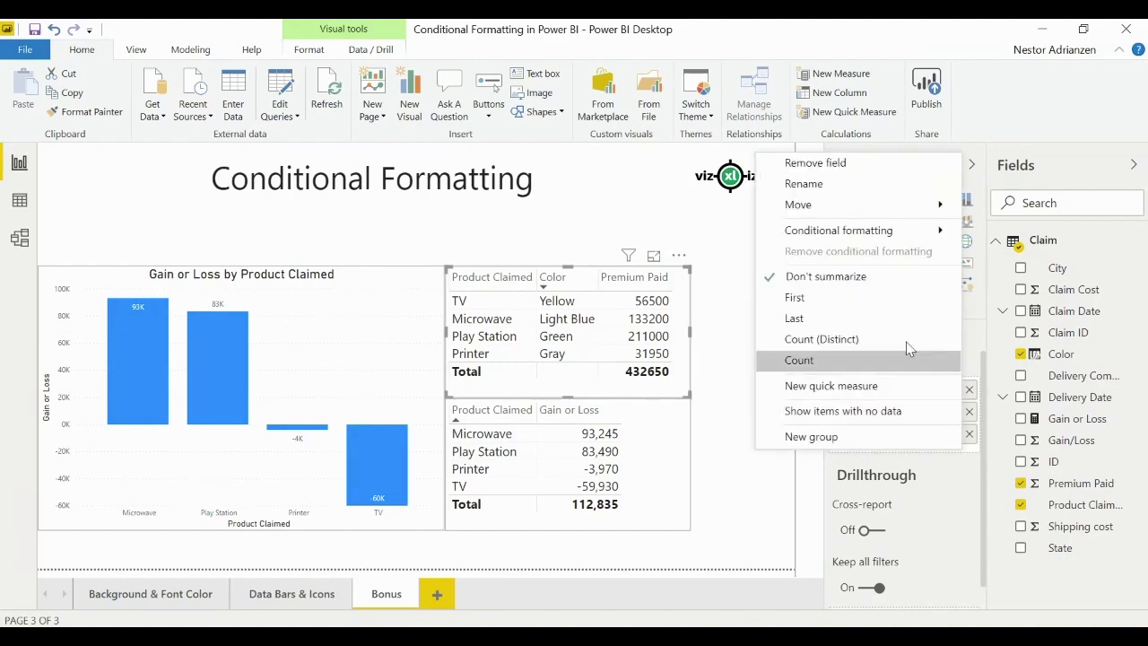
pyautogui.moveTo(888, 233)
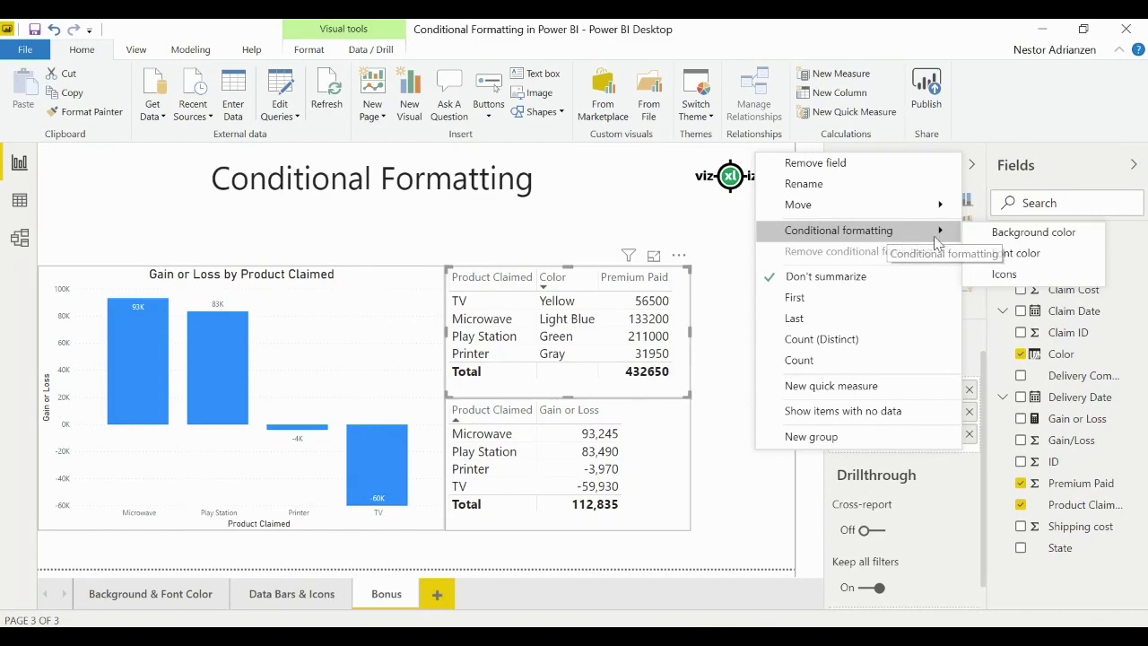
pyautogui.click(1019, 259)
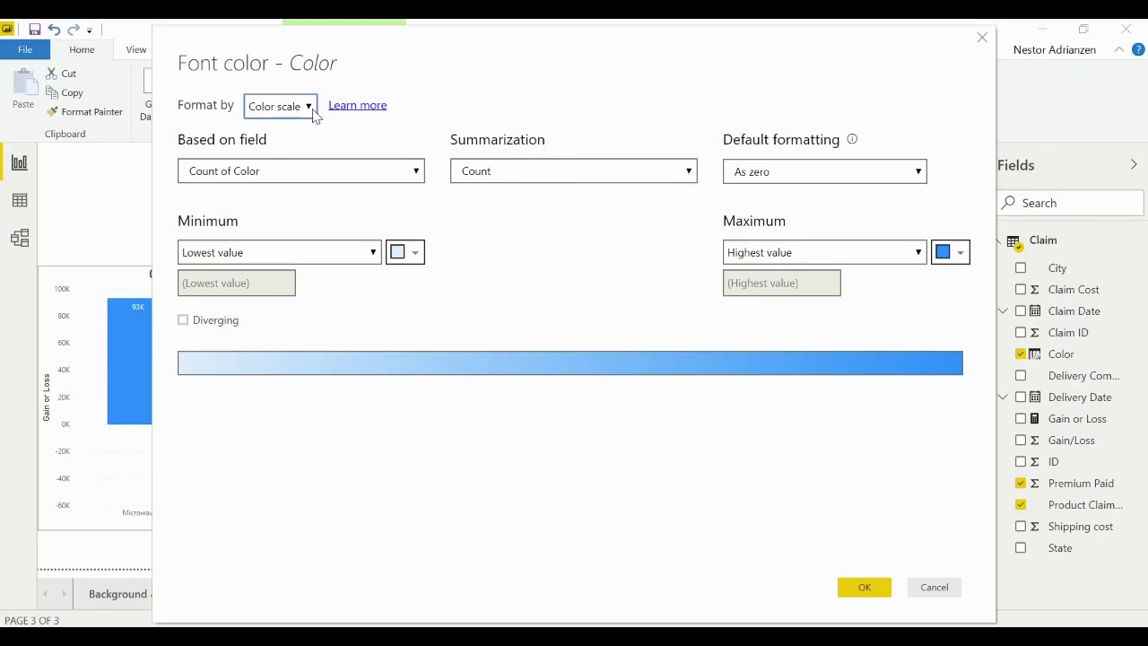
pyautogui.click(309, 108)
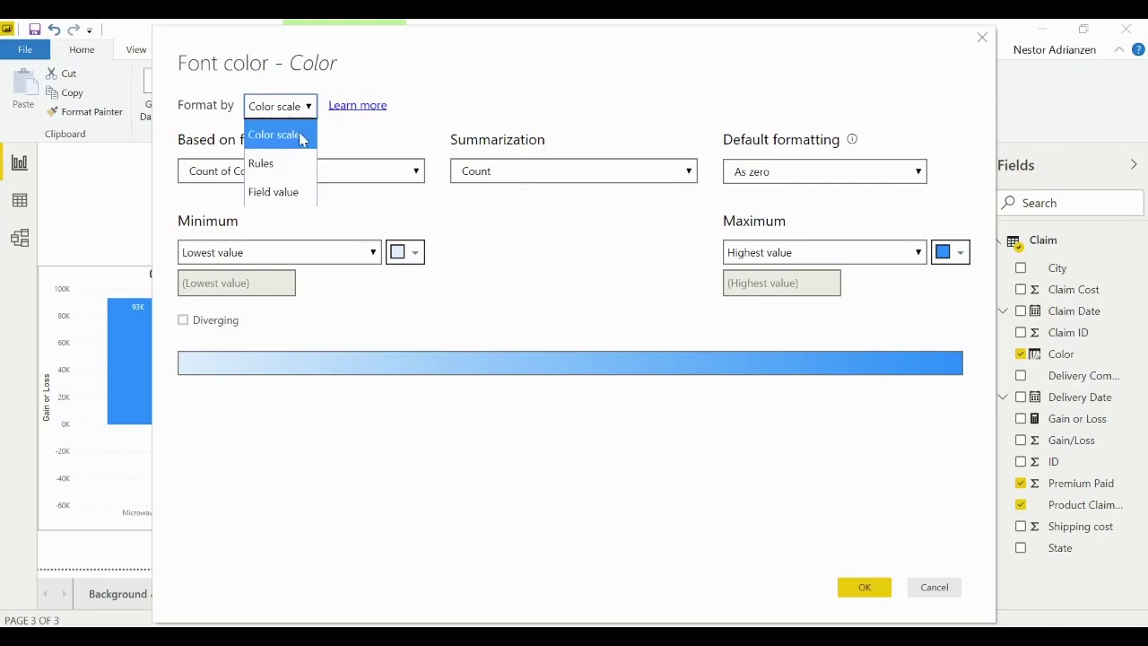
pyautogui.click(289, 193)
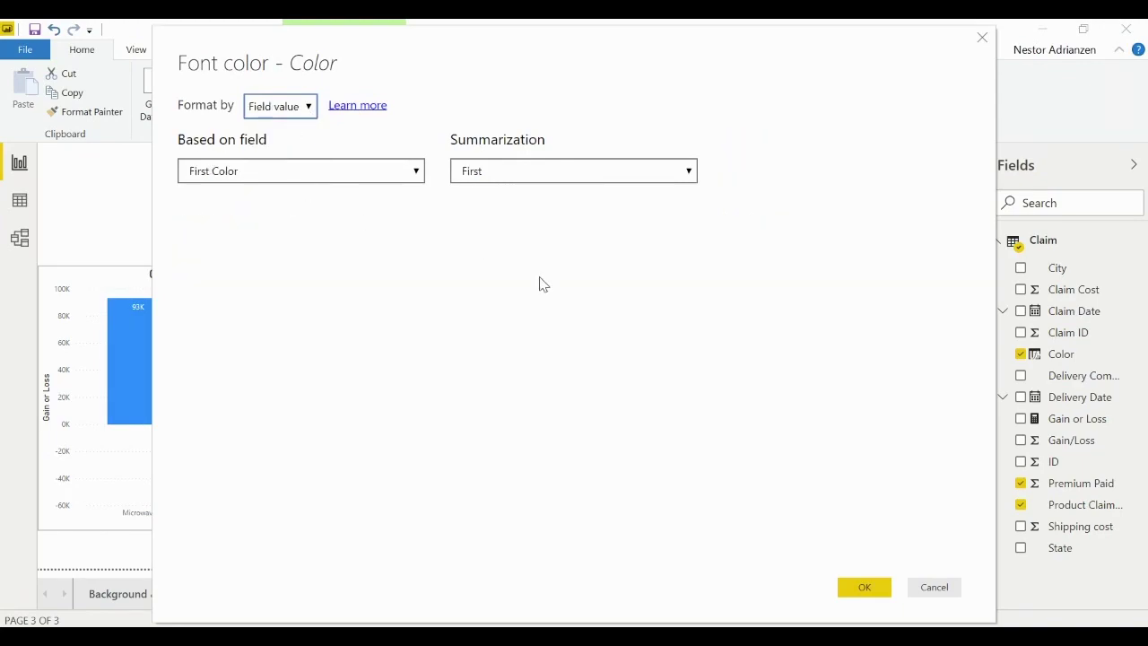
pyautogui.click(847, 589)
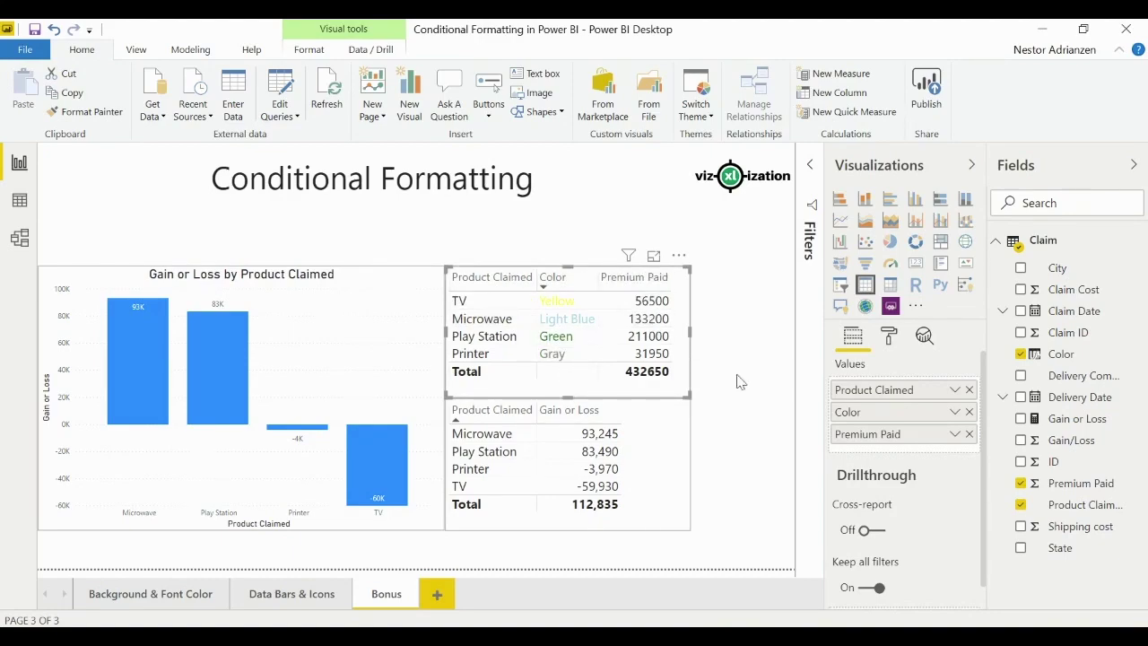
# Remove all conditional formatting from the Color column.
pyautogui.click(954, 412)
pyautogui.moveTo(912, 256)
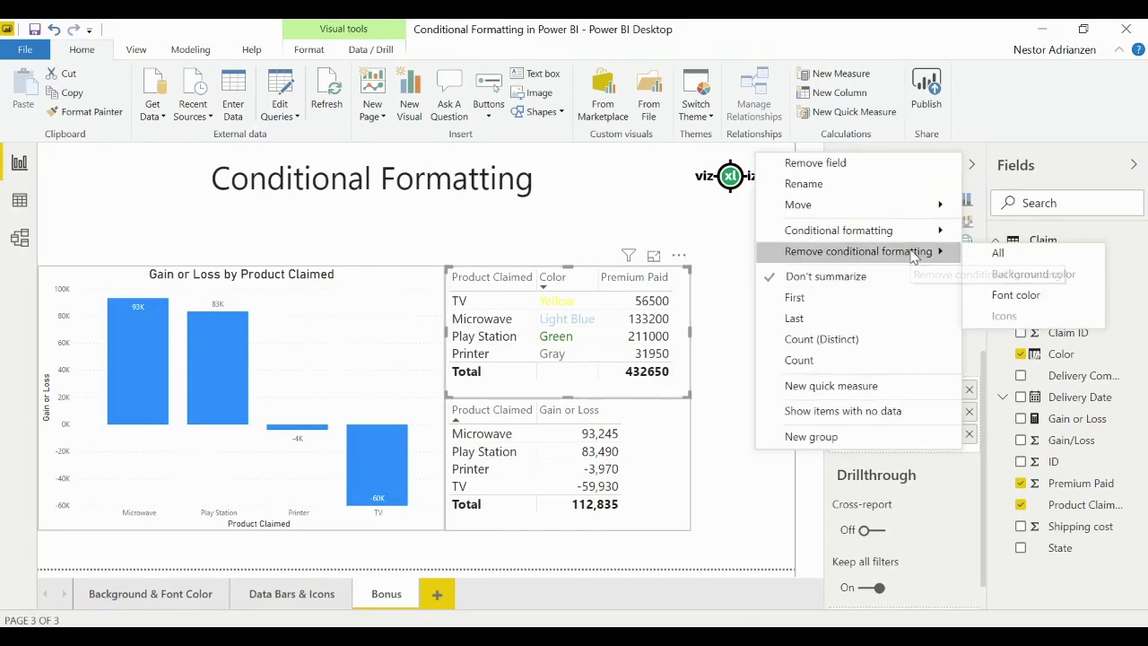
pyautogui.click(994, 253)
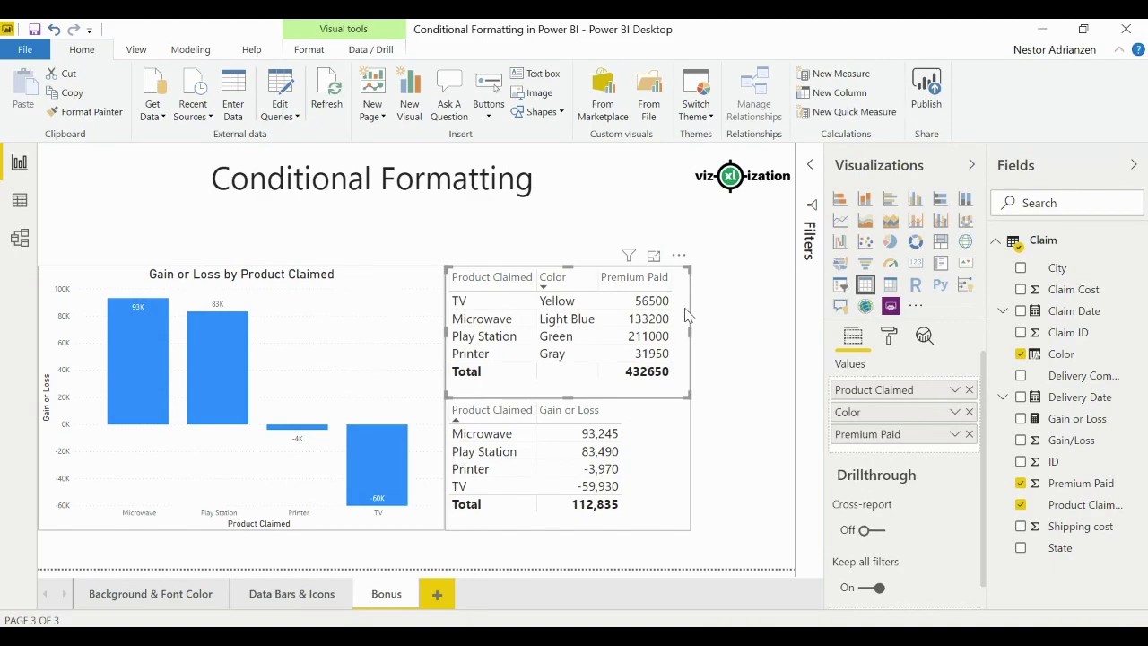
# Apply background color formatting to the Color column by Field value, based on First Color.
pyautogui.click(955, 412)
pyautogui.moveTo(915, 235)
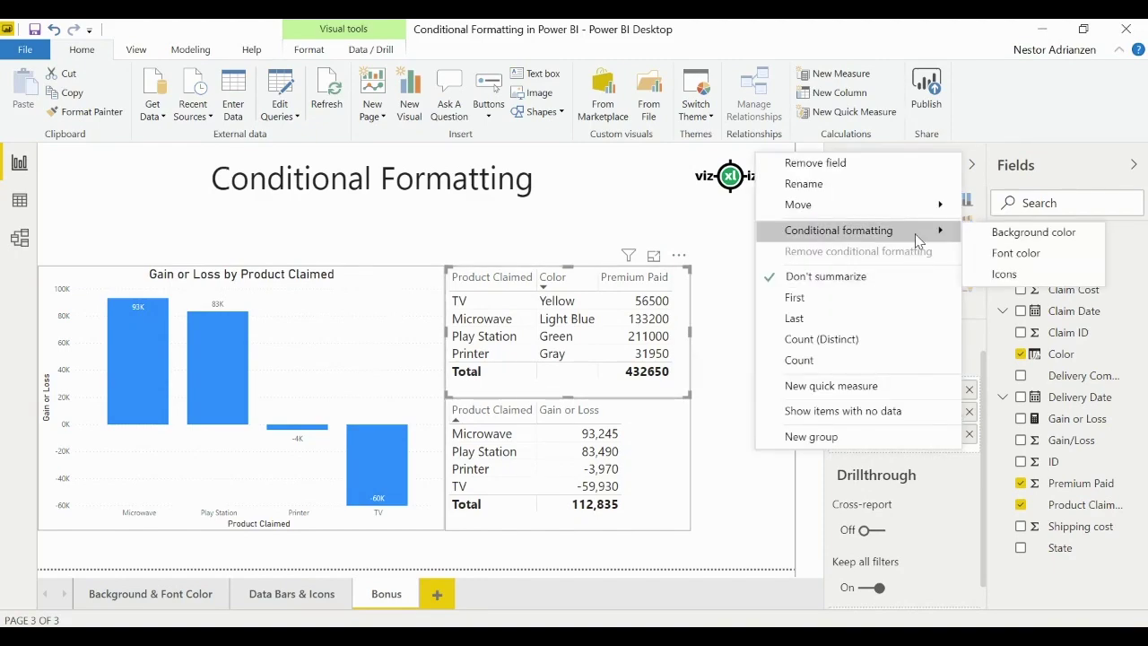
pyautogui.click(1036, 234)
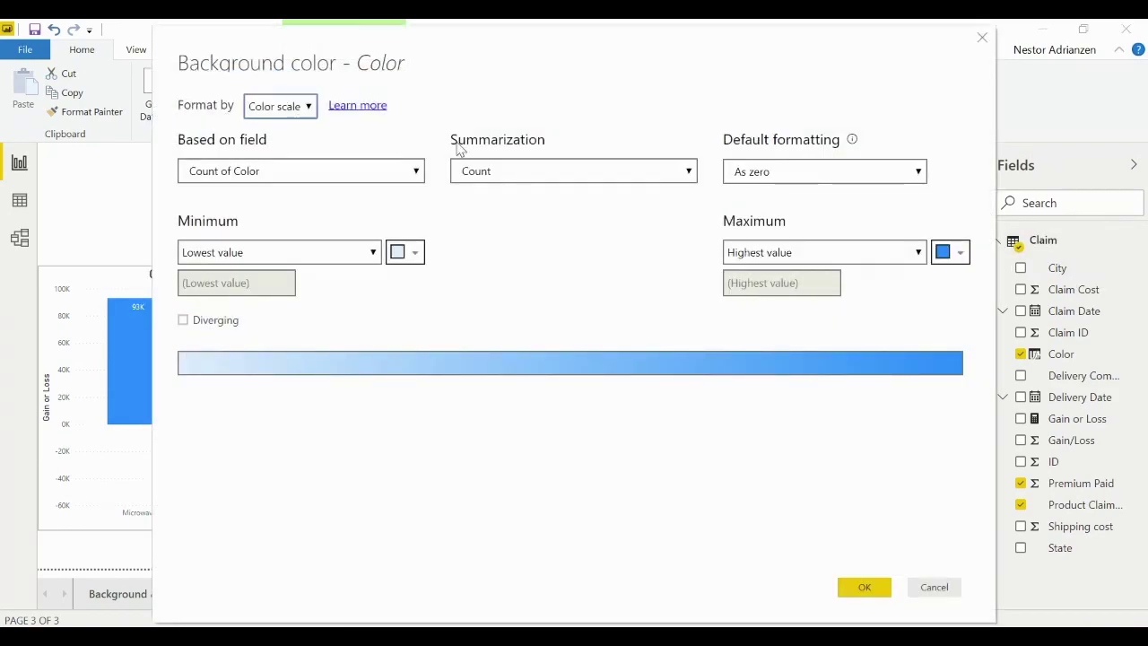
pyautogui.click(310, 108)
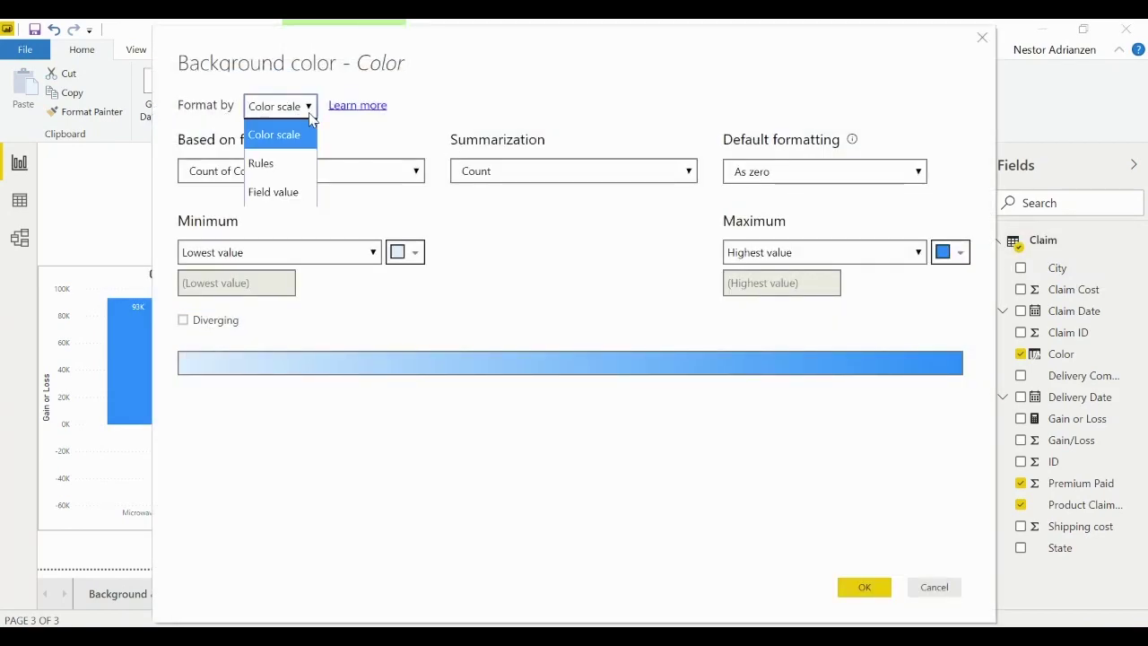
pyautogui.click(280, 194)
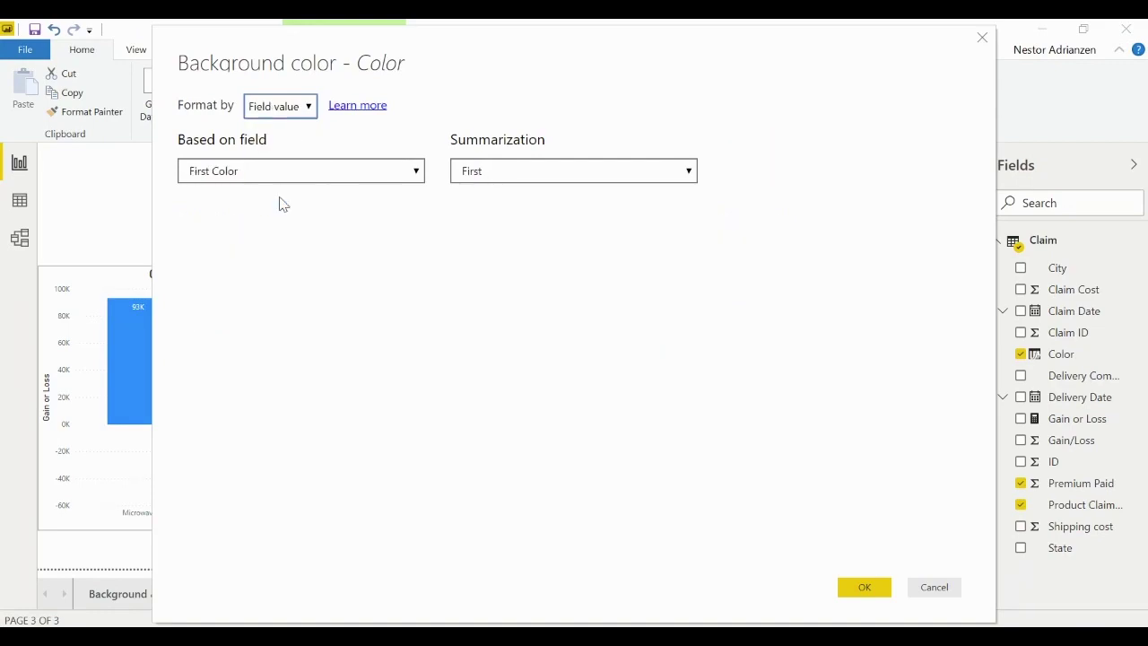
pyautogui.click(864, 587)
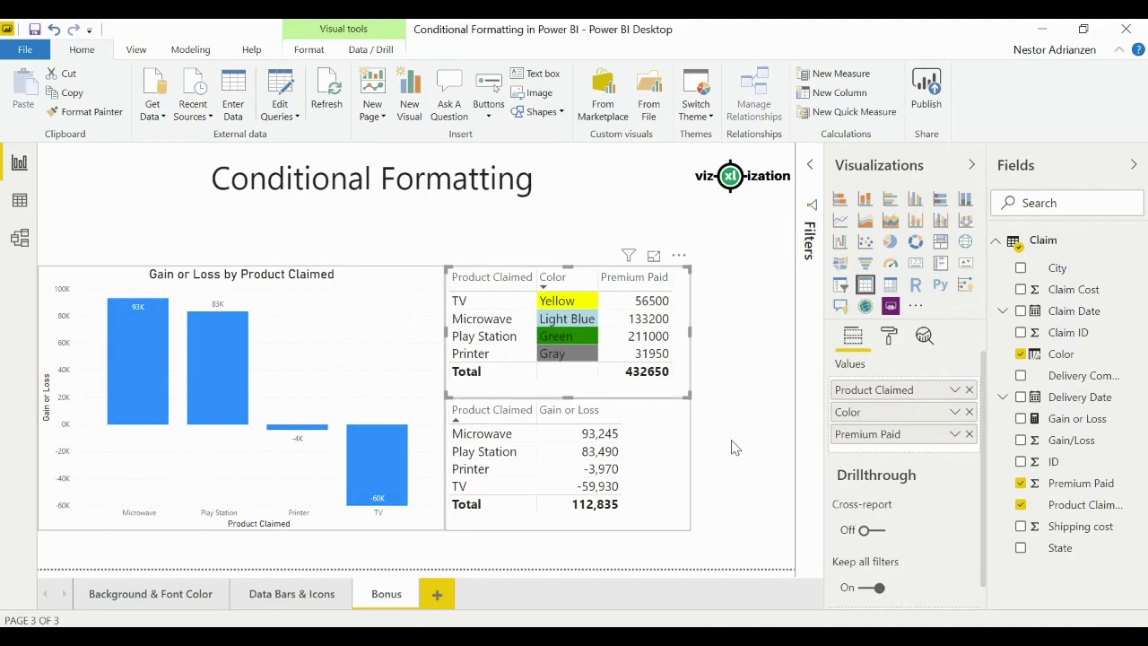
# Open background color formatting for Gain or Loss in the lower table and format it by Rules.
pyautogui.click(677, 439)
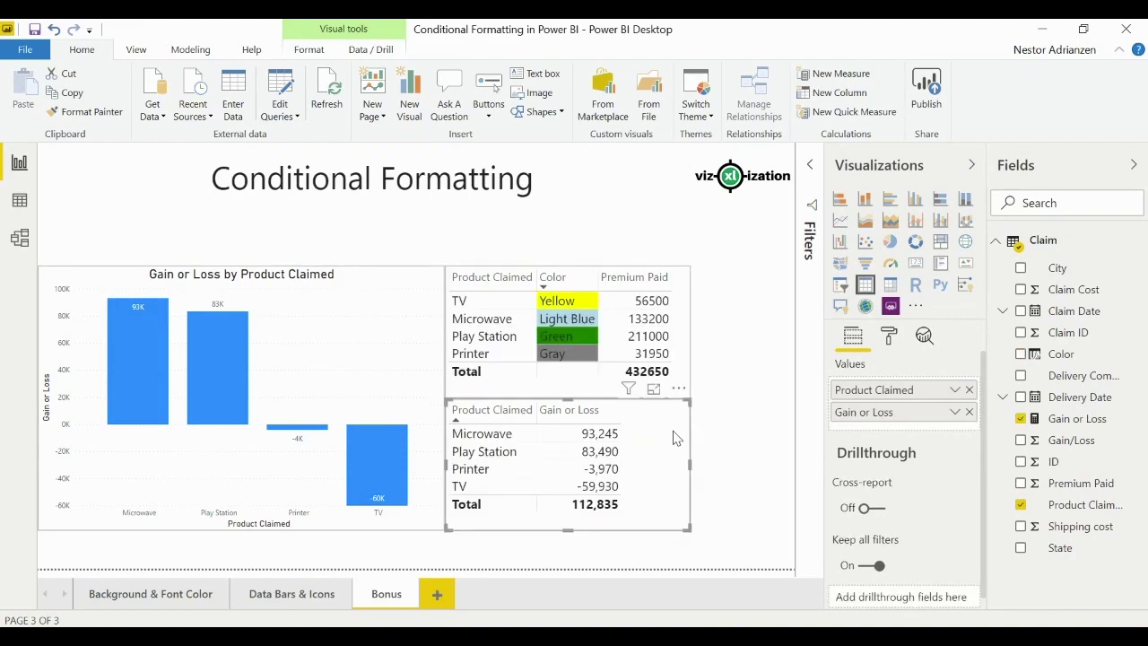
pyautogui.click(954, 413)
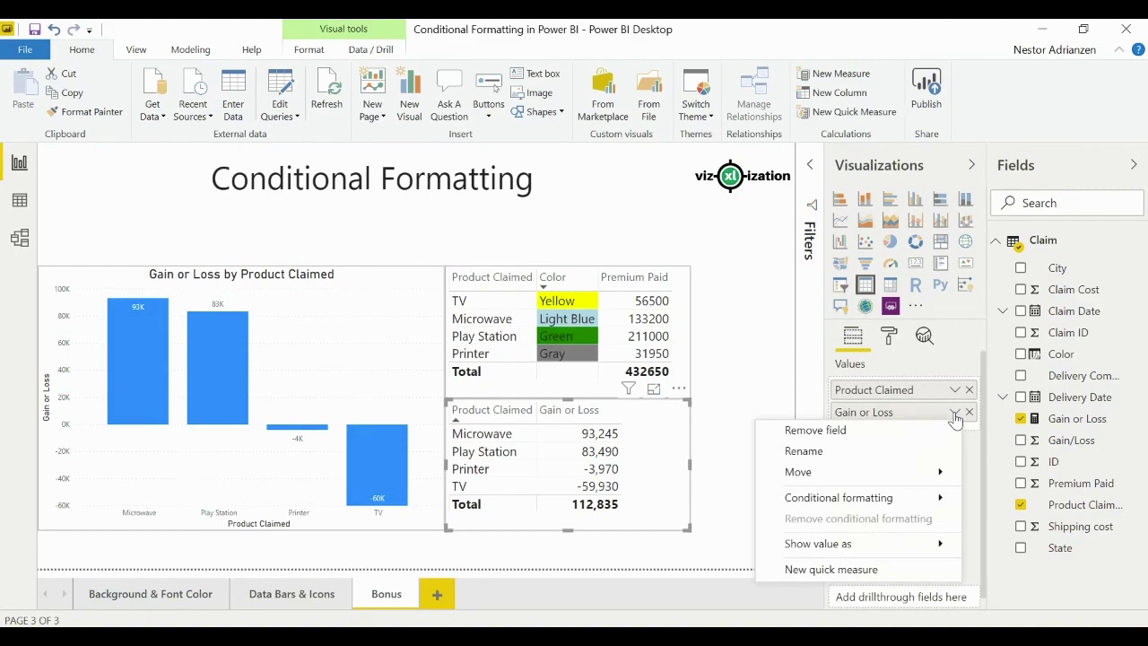
pyautogui.moveTo(888, 499)
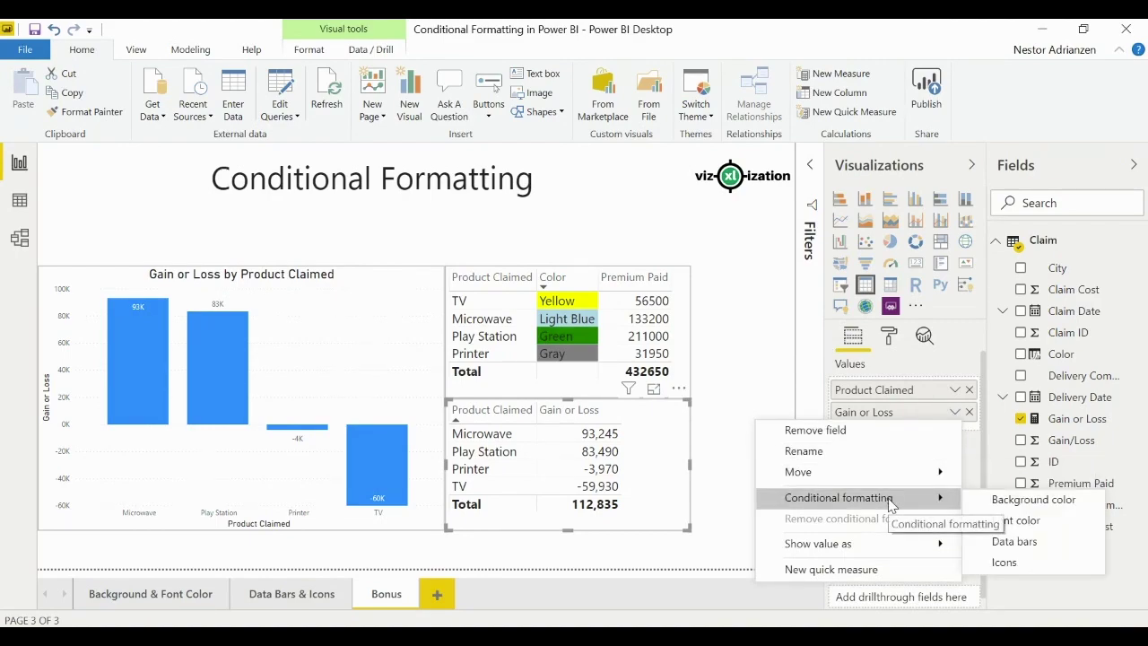
pyautogui.click(1027, 502)
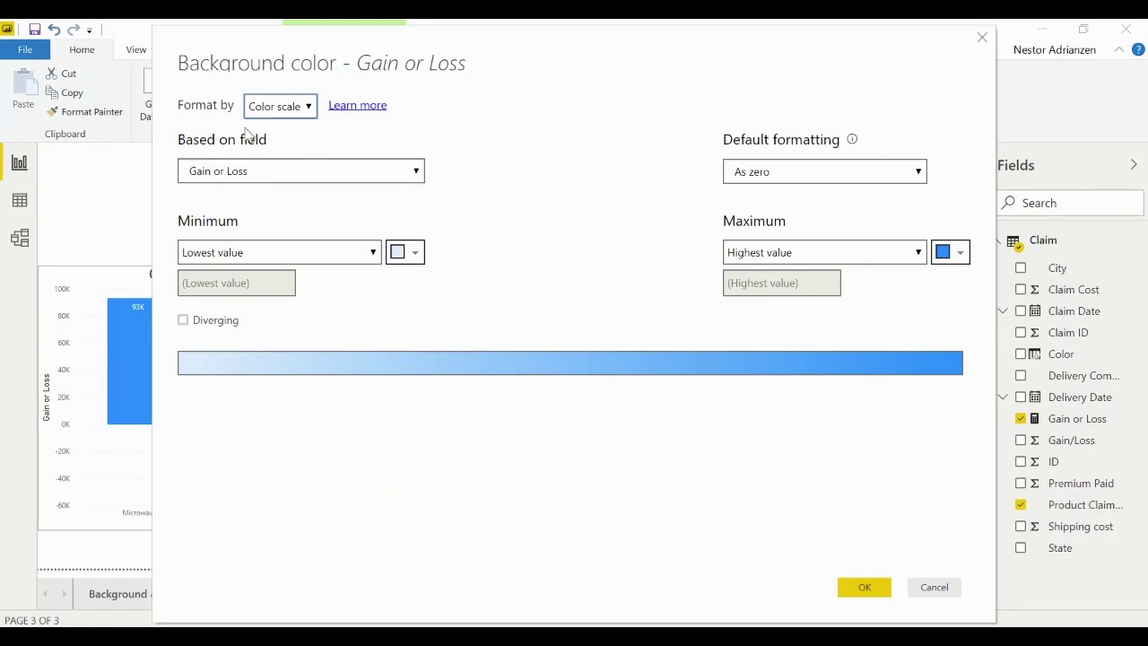
pyautogui.click(307, 112)
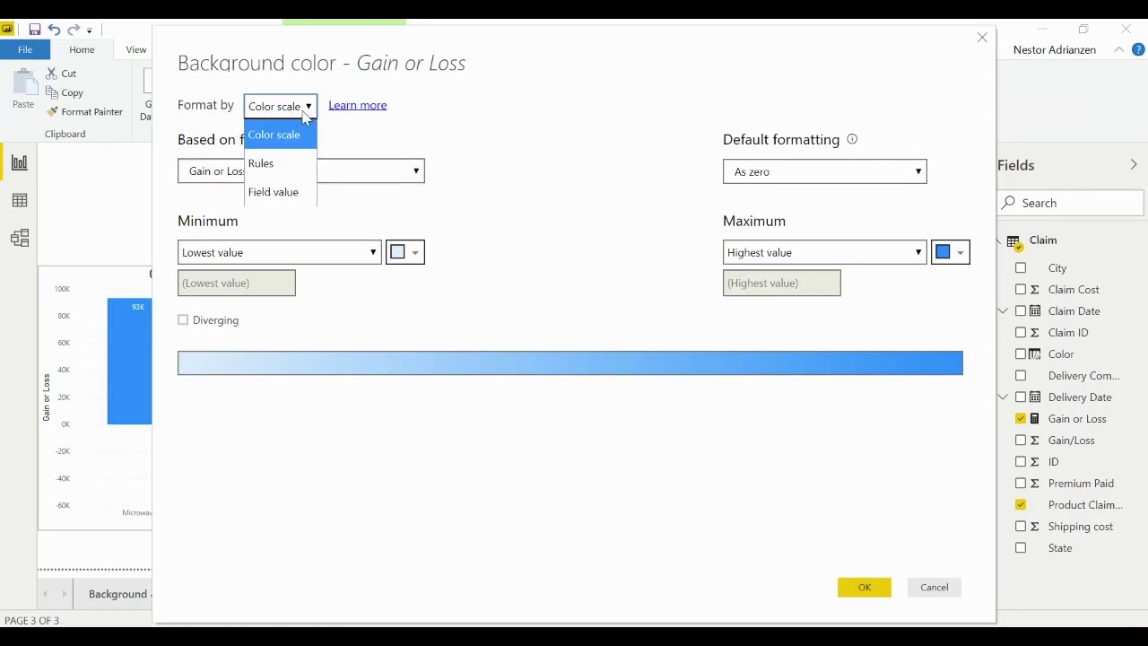
pyautogui.click(278, 164)
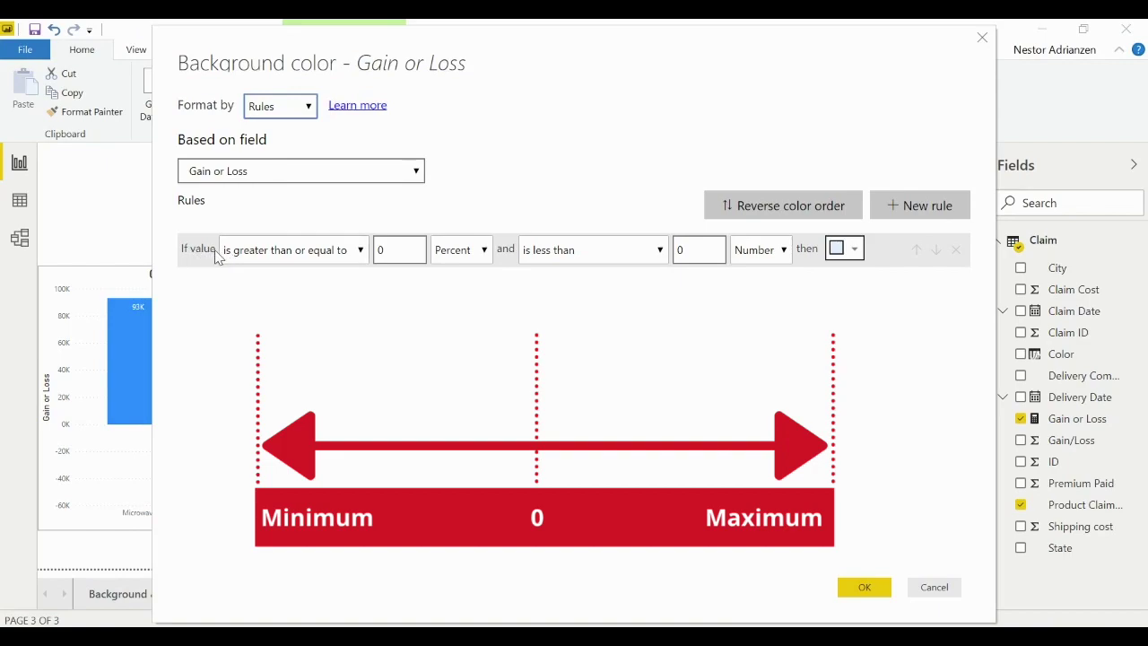
# Set the first rule from an empty Minimum to less than or equal to 0, both as Number, and color it red.
pyautogui.click(384, 251)
pyautogui.press('BackSpace')
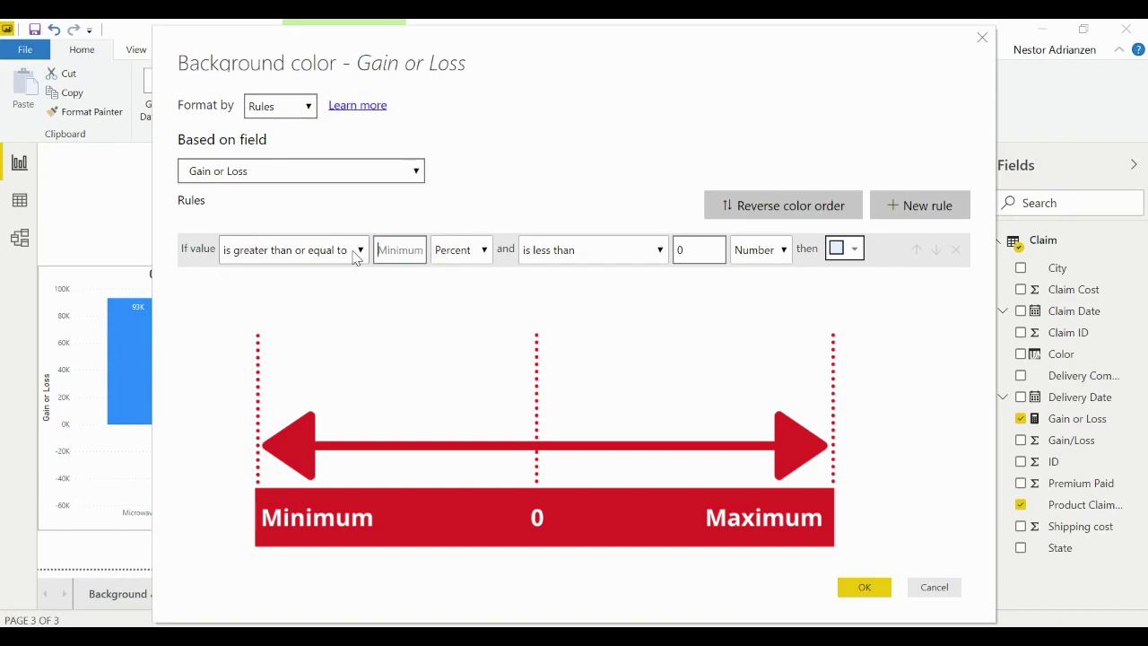
pyautogui.click(484, 250)
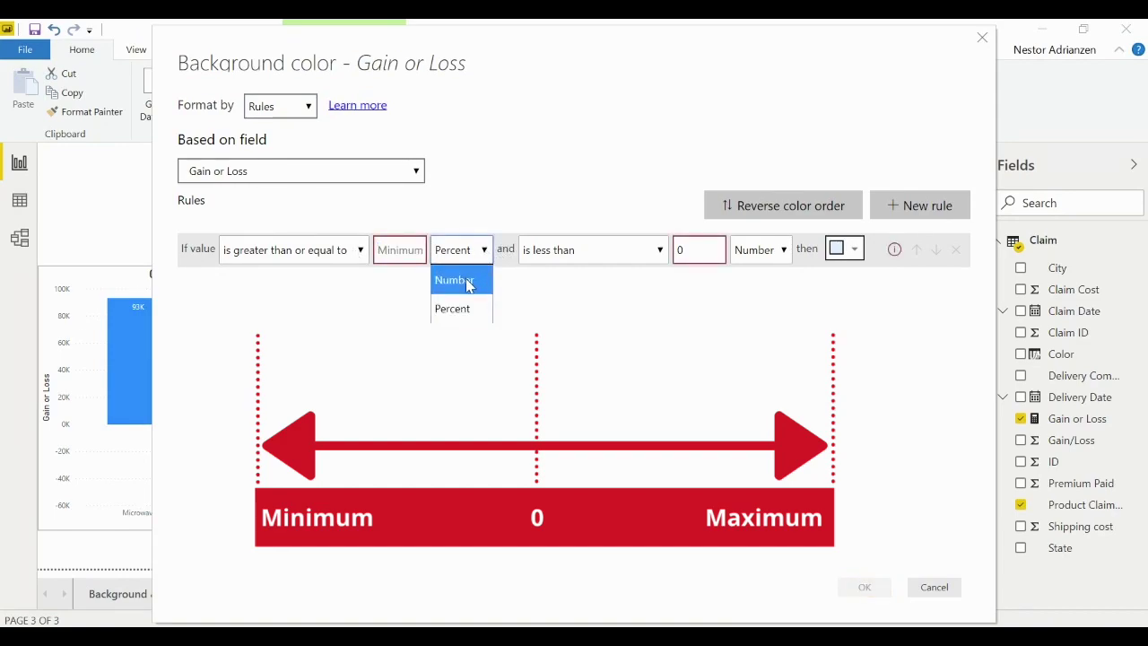
pyautogui.click(464, 280)
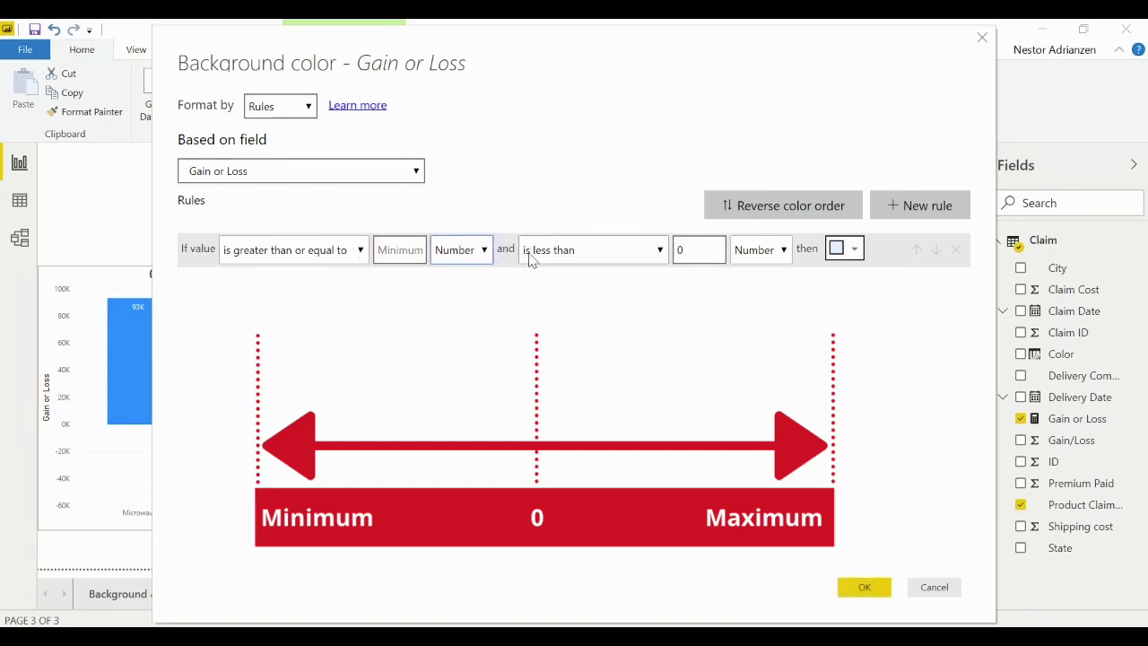
pyautogui.click(661, 254)
pyautogui.click(626, 310)
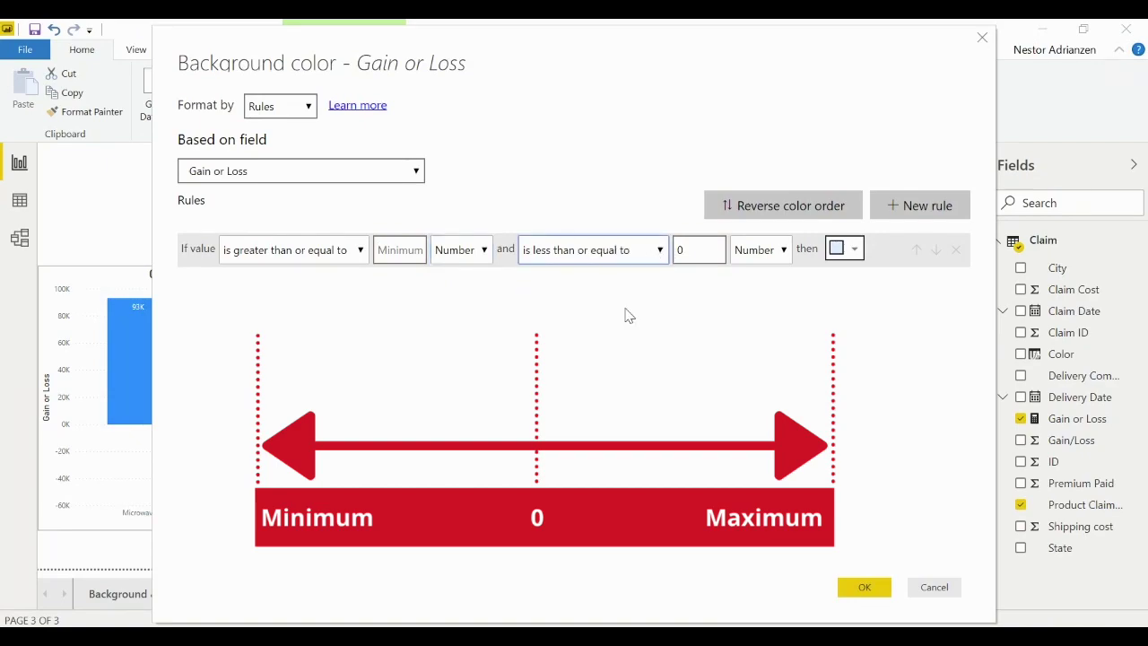
pyautogui.click(852, 250)
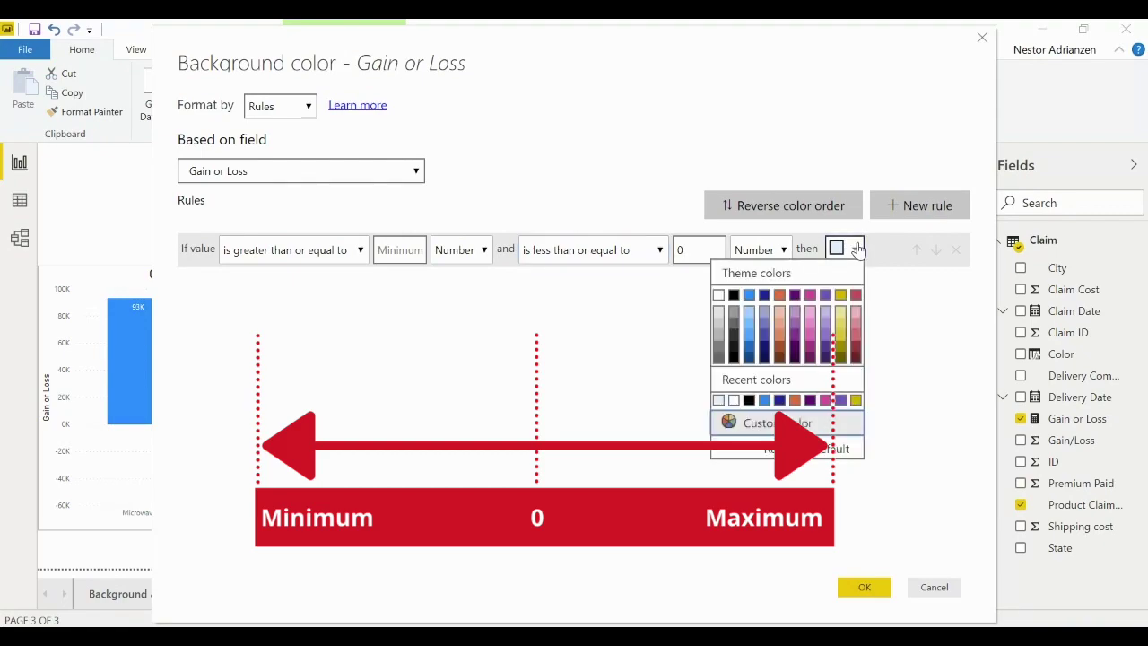
pyautogui.click(769, 423)
pyautogui.click(729, 328)
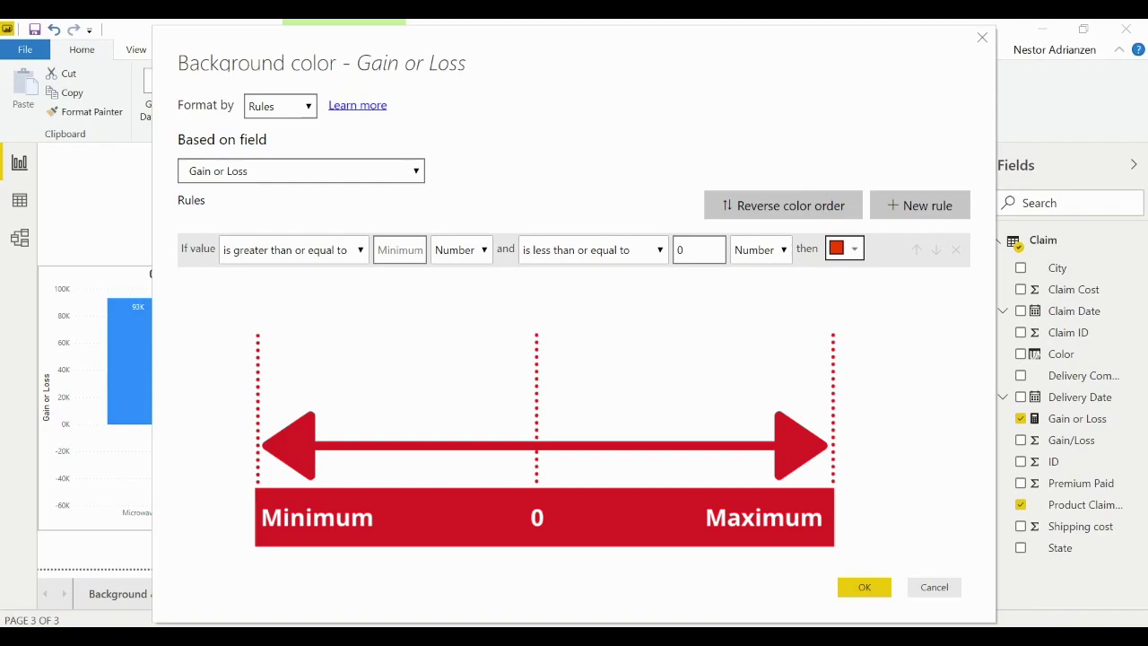
# Add a blue rule for values greater than 0 up to an empty Maximum, both as Number, and apply the background rules.
pyautogui.click(904, 207)
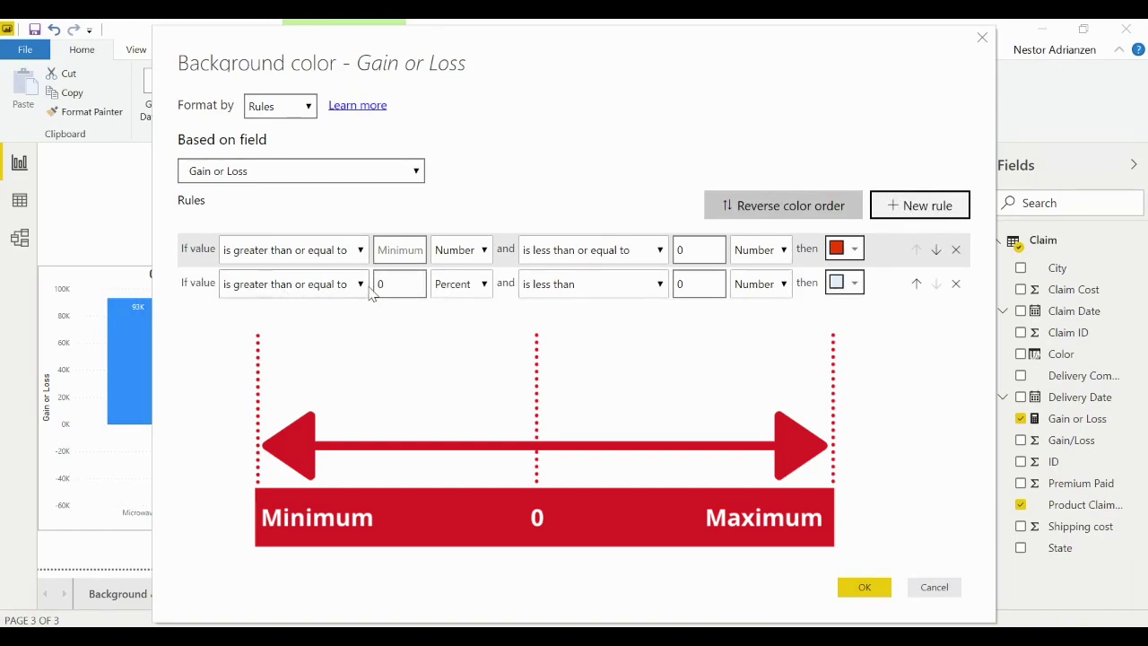
pyautogui.click(314, 284)
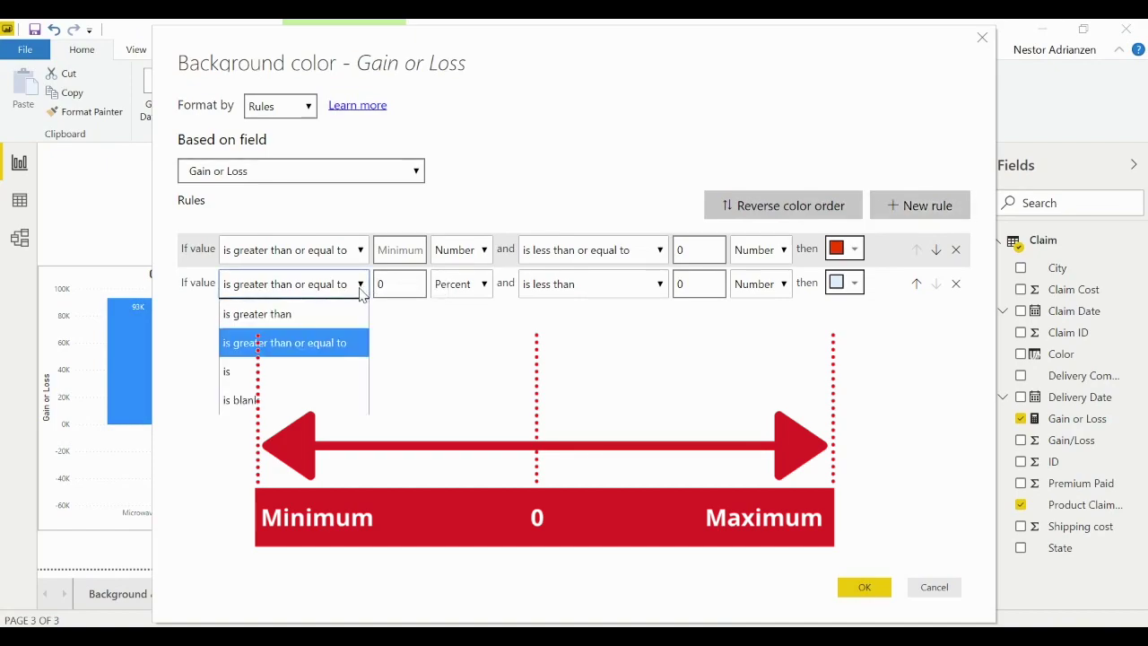
pyautogui.click(314, 322)
pyautogui.click(475, 288)
pyautogui.click(466, 314)
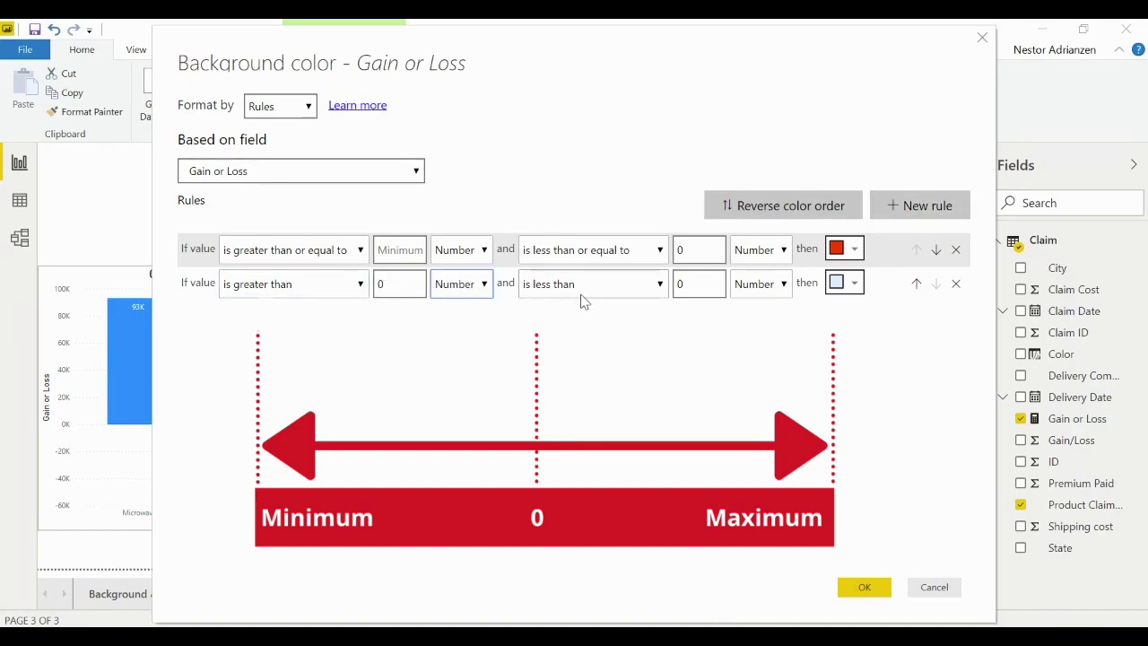
pyautogui.click(684, 284)
pyautogui.press('BackSpace')
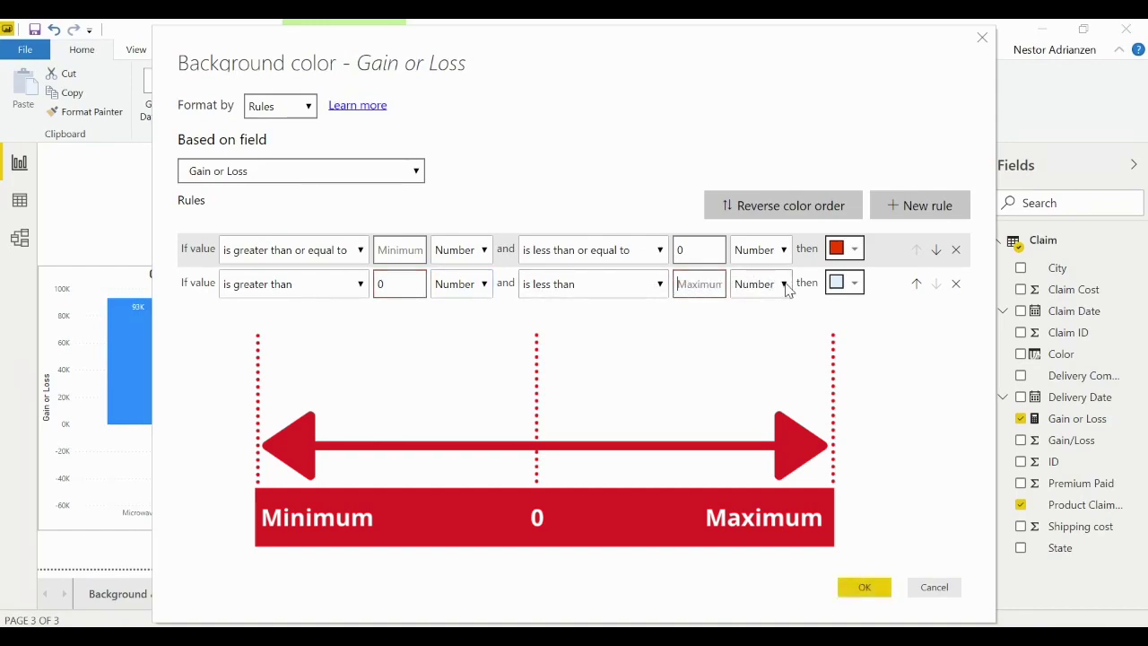
pyautogui.click(853, 283)
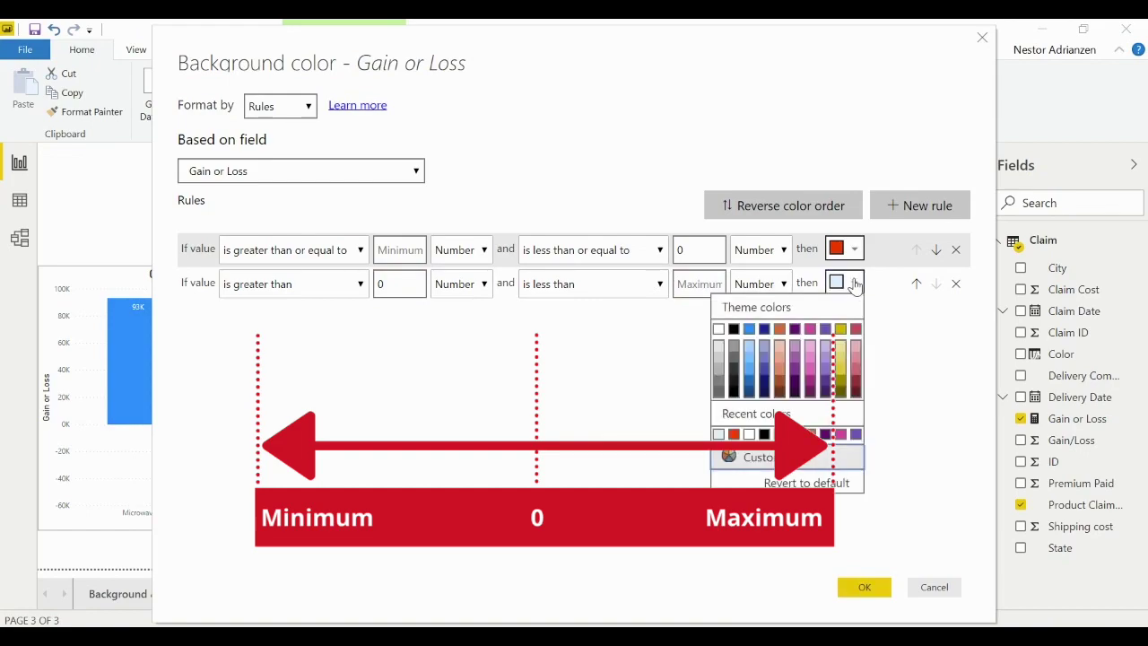
pyautogui.click(750, 330)
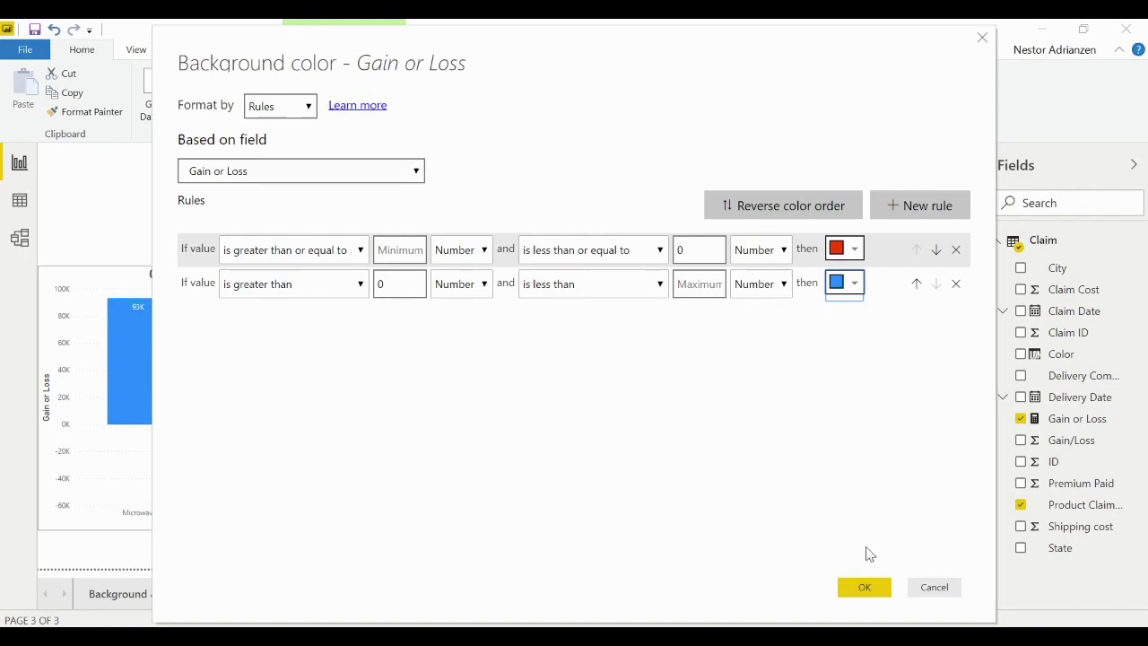
pyautogui.click(869, 587)
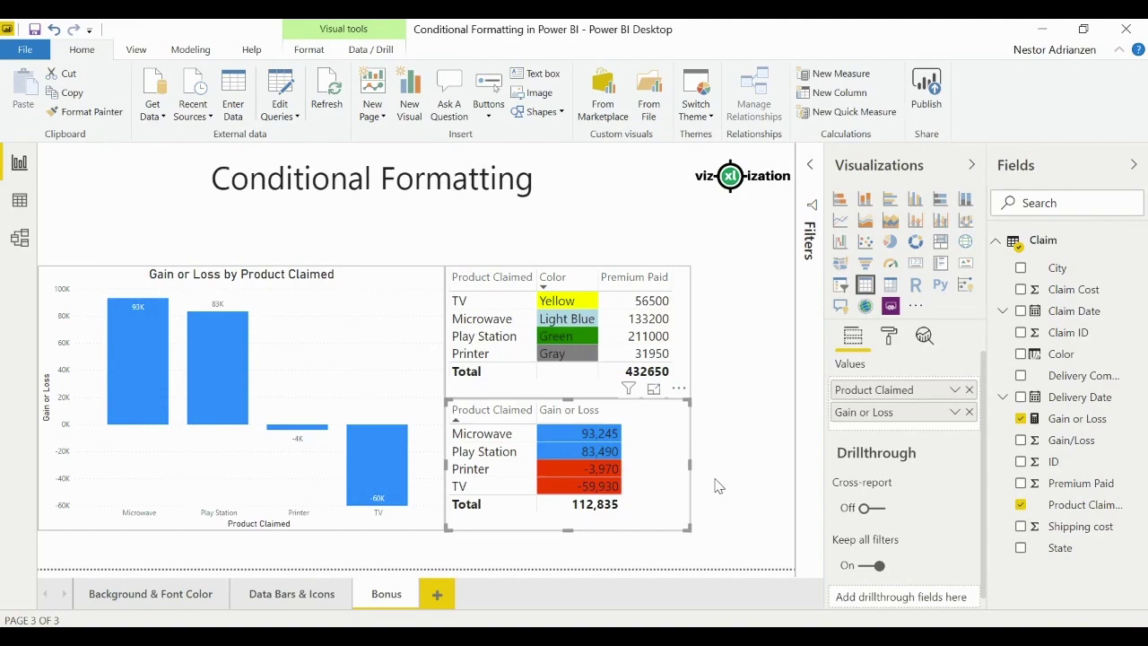
# Open conditional formatting for the default data color of the Gain or Loss by Product Claimed chart.
pyautogui.click(401, 282)
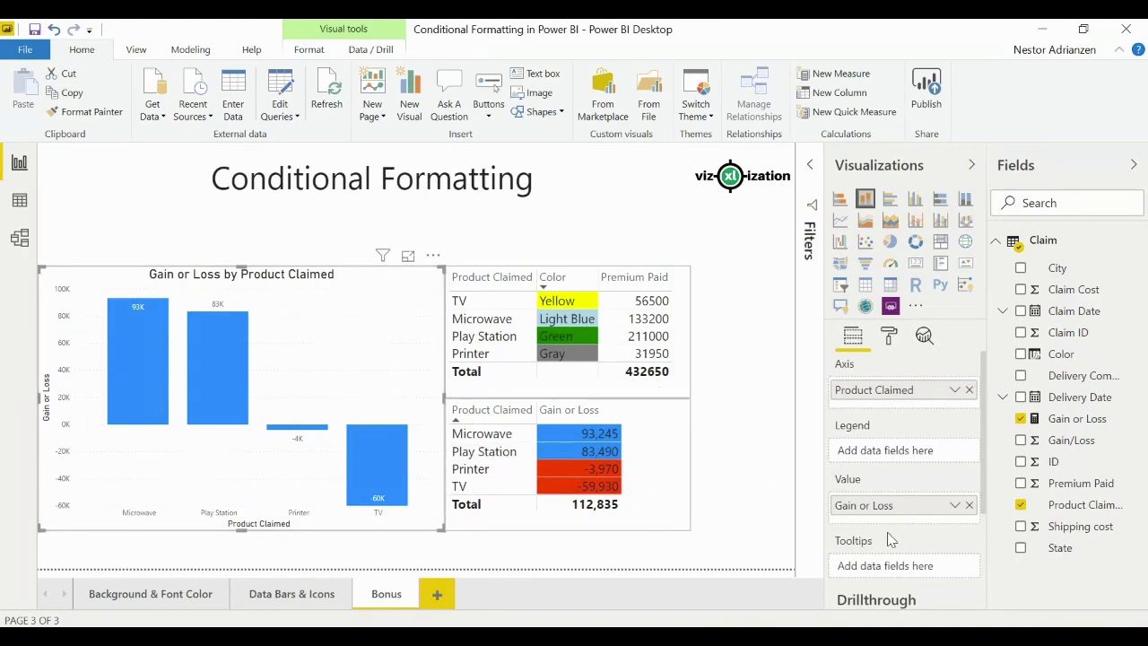
pyautogui.click(956, 505)
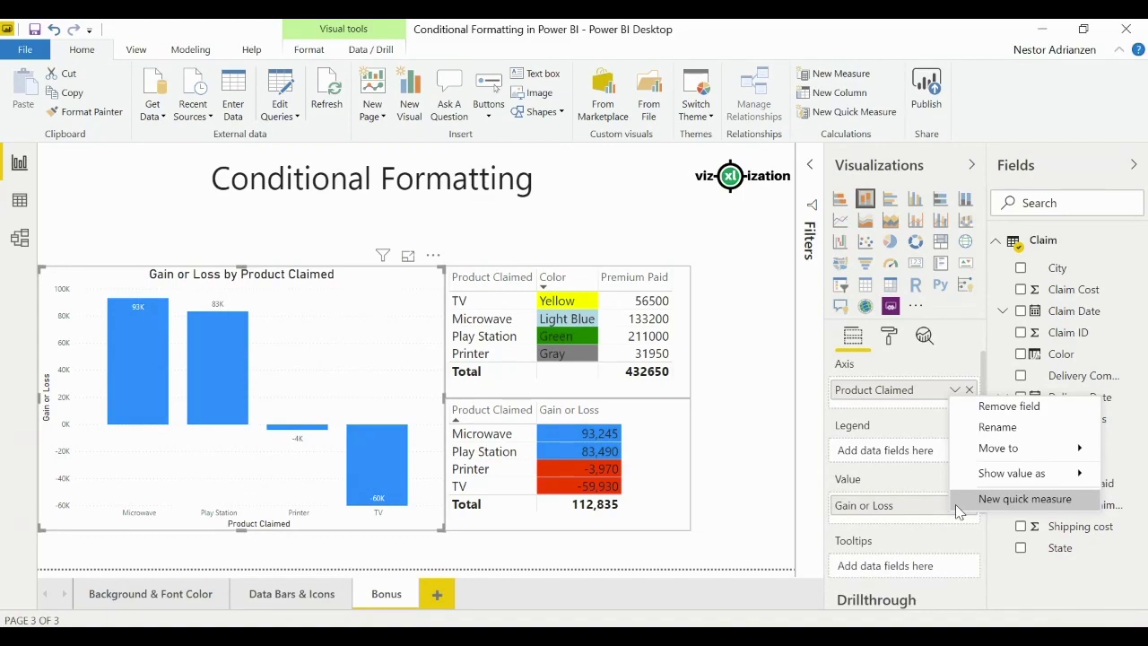
pyautogui.press('Escape')
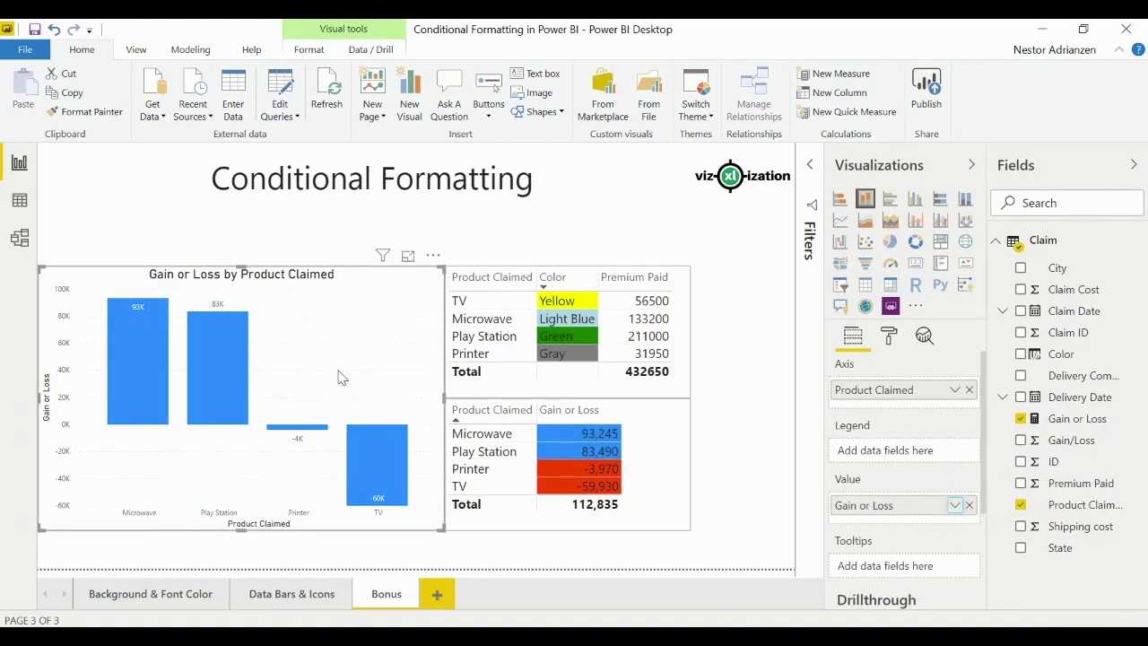
pyautogui.click(891, 340)
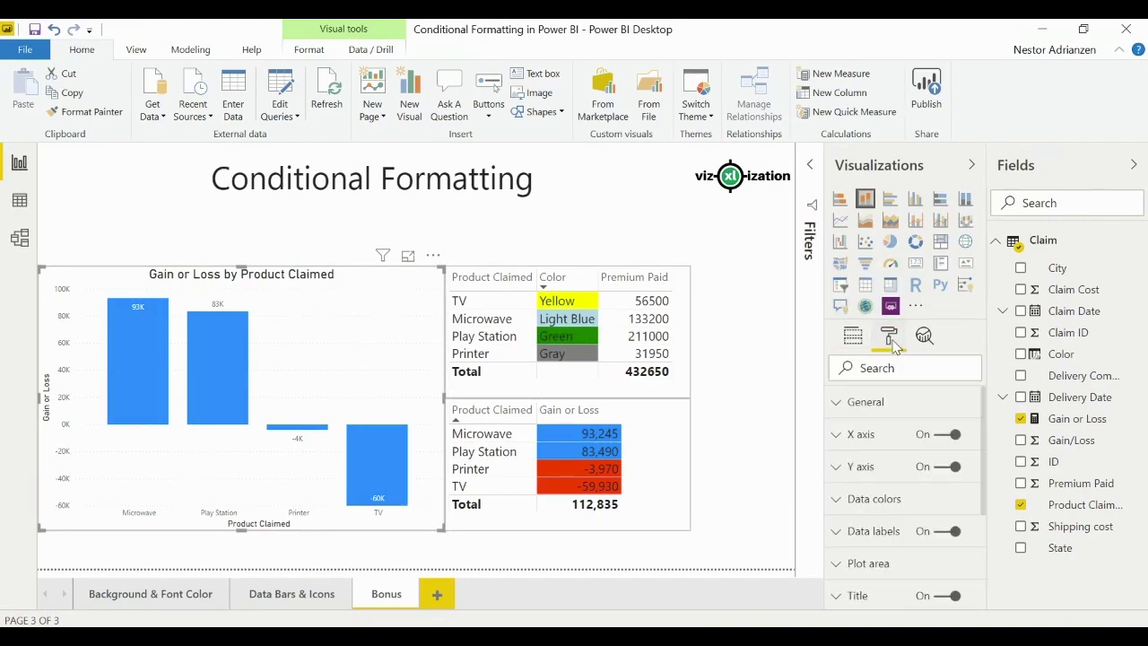
pyautogui.click(870, 502)
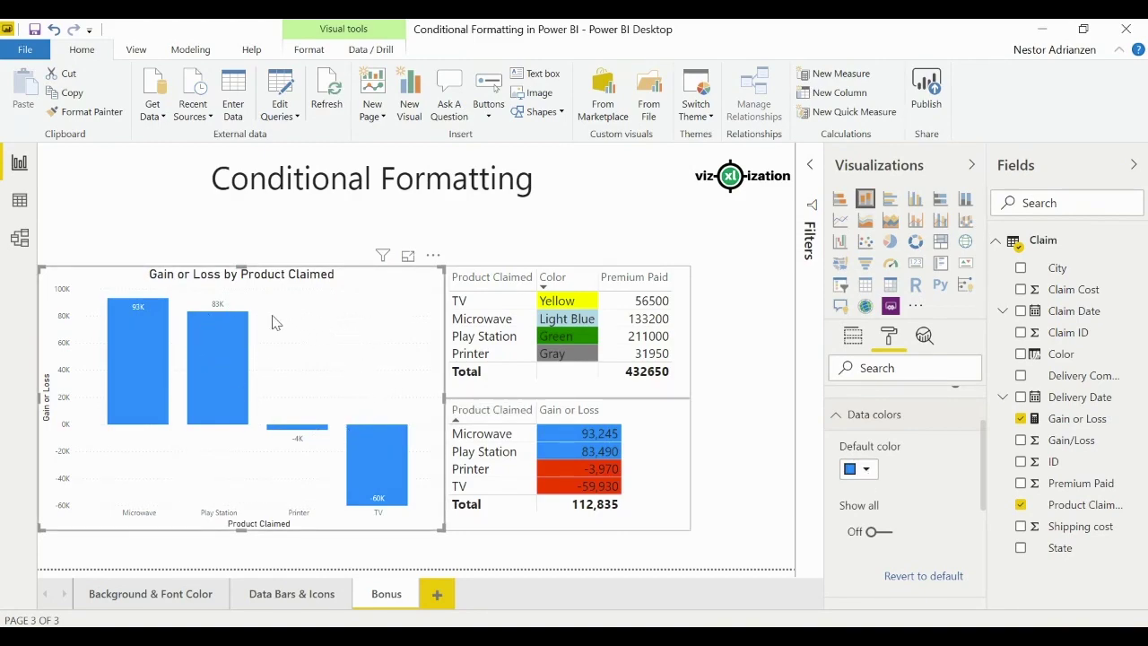
pyautogui.moveTo(941, 458)
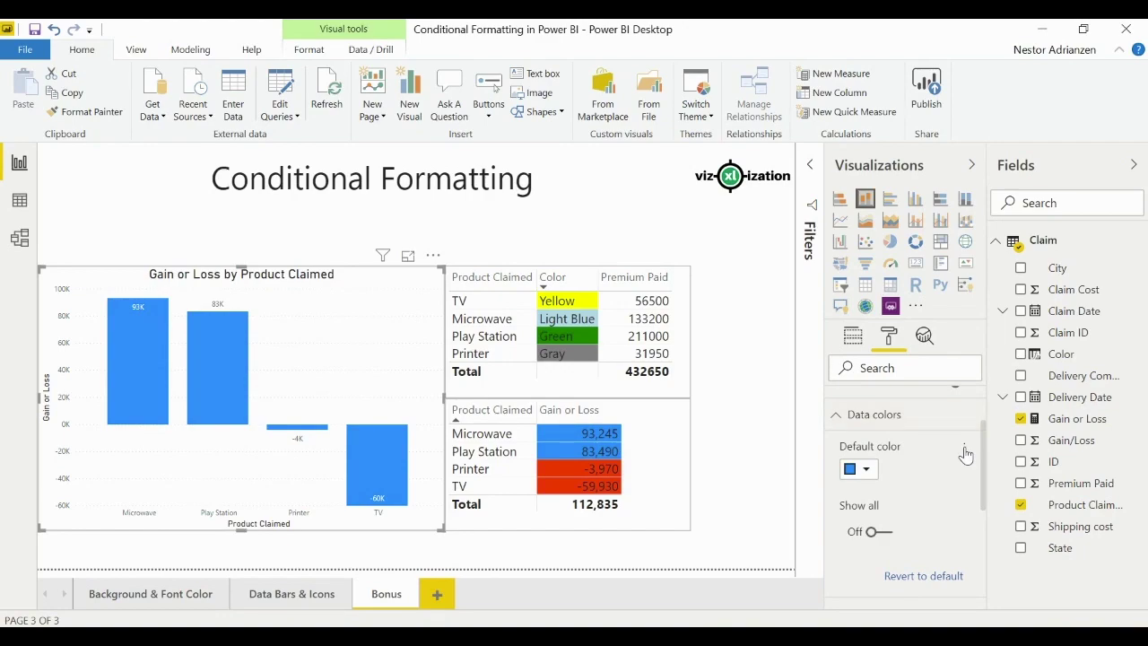
pyautogui.click(965, 452)
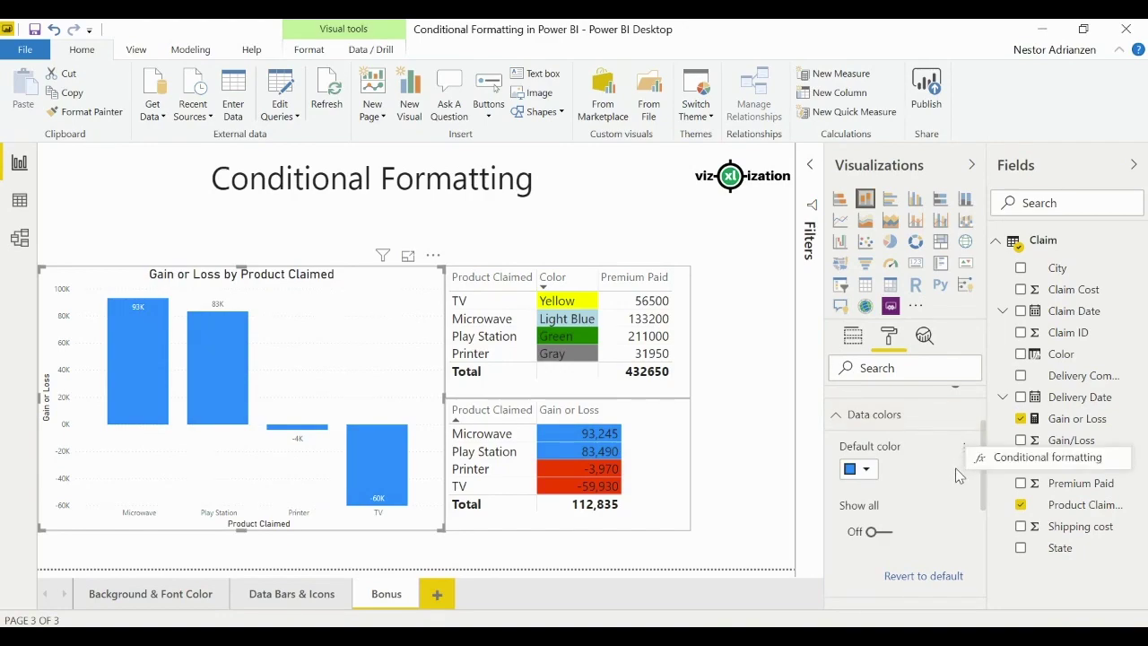
pyautogui.click(1004, 459)
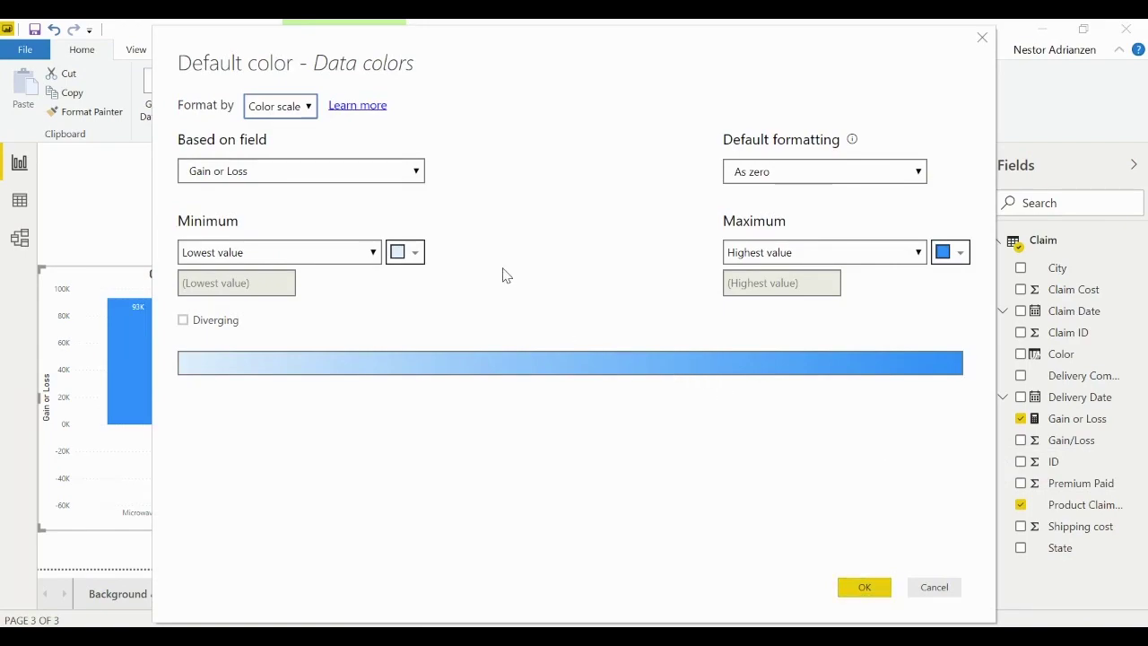
# Format the chart's data colors by Rules, with a first rule from an empty Minimum to less than or equal to 0, both as Number.
pyautogui.click(308, 109)
pyautogui.click(275, 159)
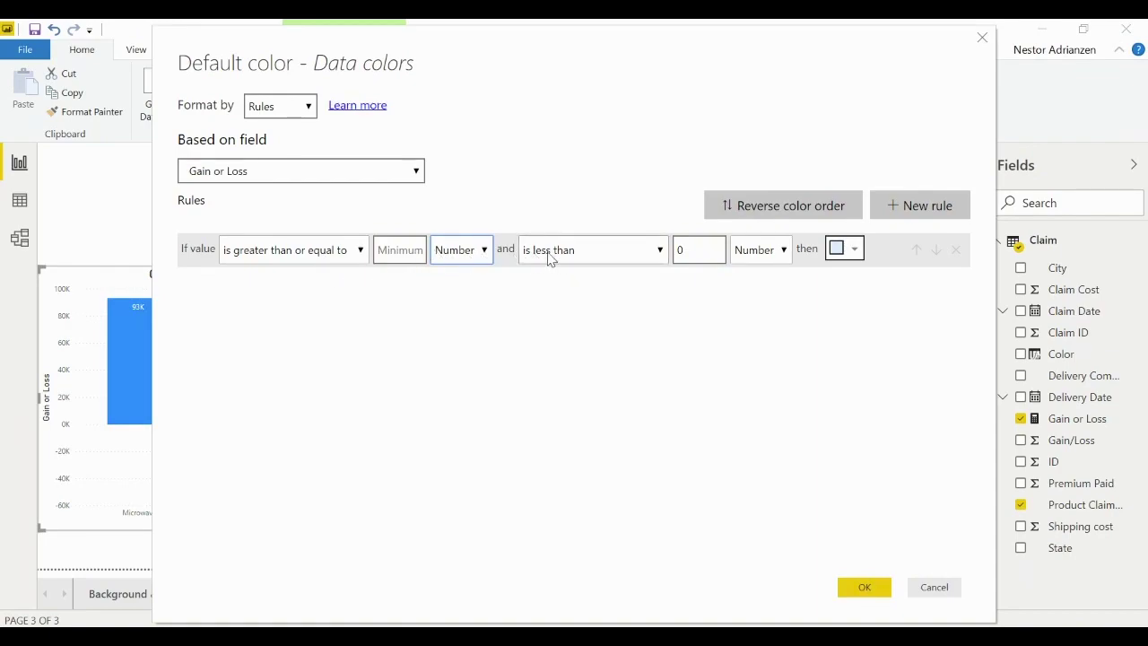
pyautogui.click(653, 260)
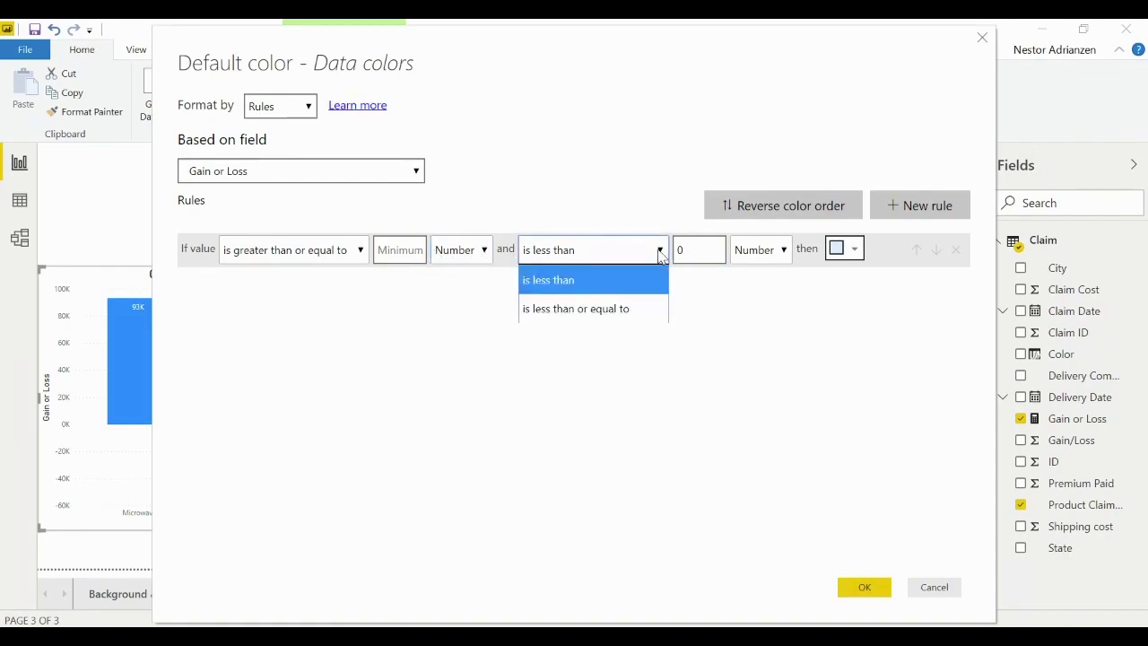
pyautogui.click(636, 308)
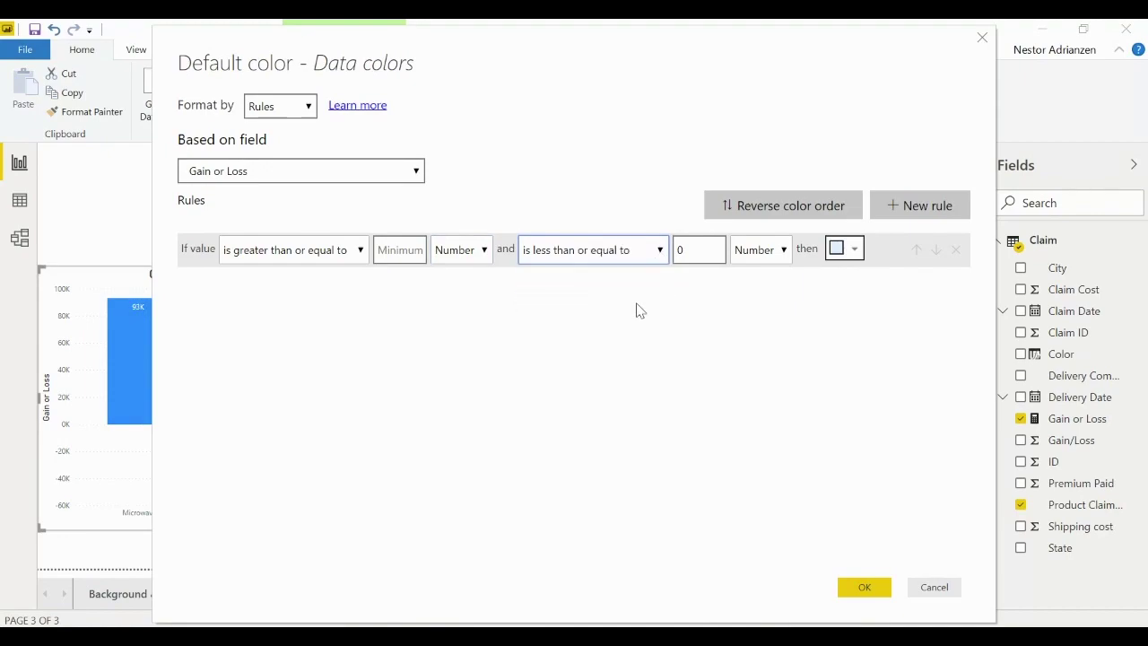
# Set the color of the first rule, for values up to 0, to red.
pyautogui.click(852, 248)
pyautogui.click(781, 428)
pyautogui.click(735, 333)
pyautogui.click(841, 513)
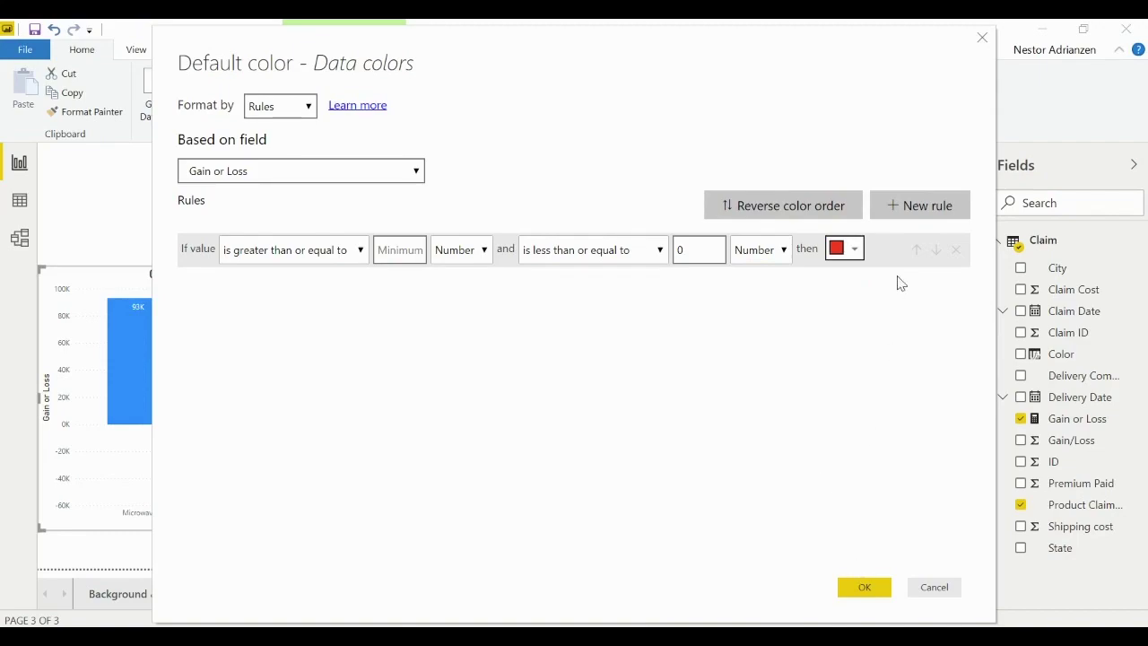
# Add a second rule for values greater than 0 and less than or equal to an empty Maximum, both as Number.
pyautogui.click(901, 208)
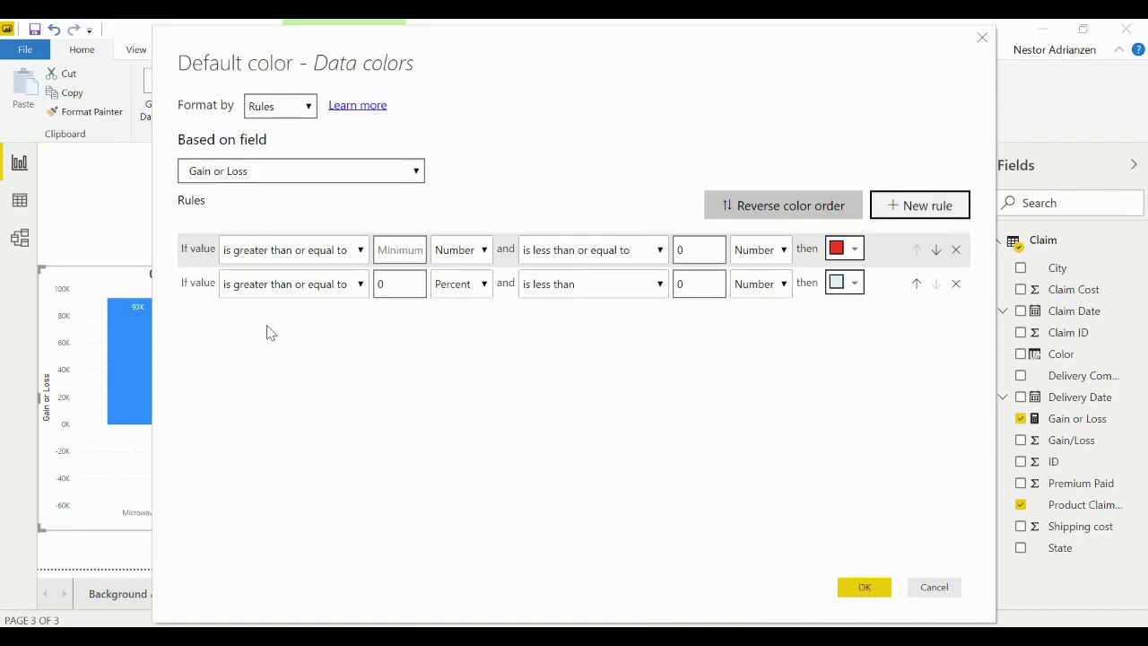
pyautogui.click(361, 285)
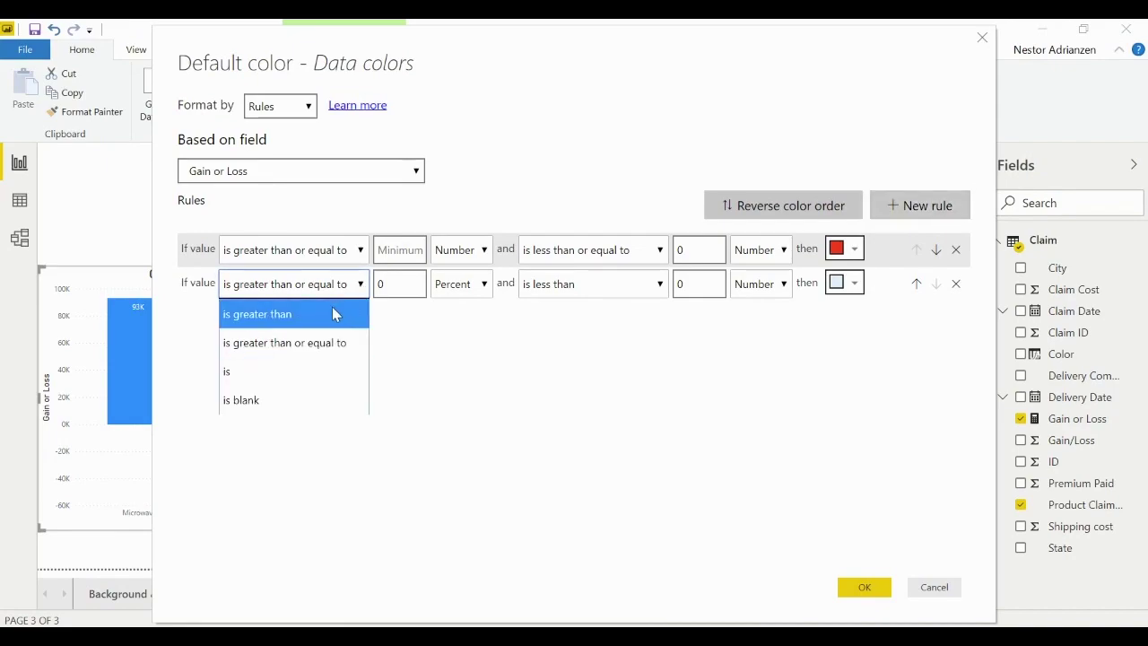
pyautogui.click(335, 313)
pyautogui.click(484, 285)
pyautogui.click(473, 313)
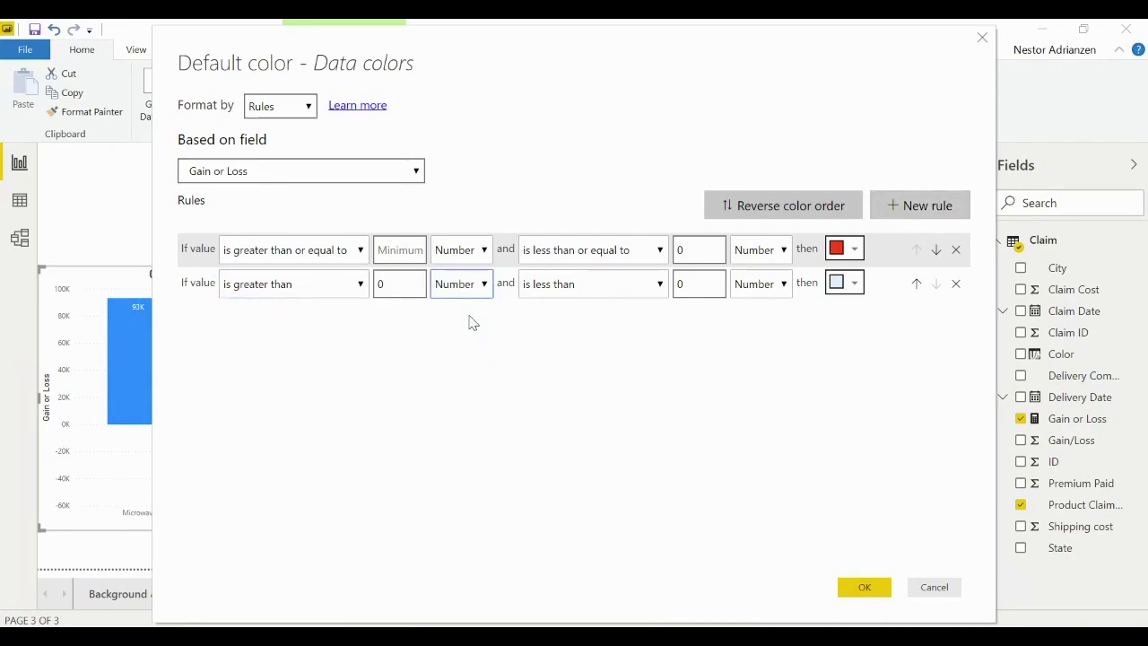
pyautogui.click(651, 285)
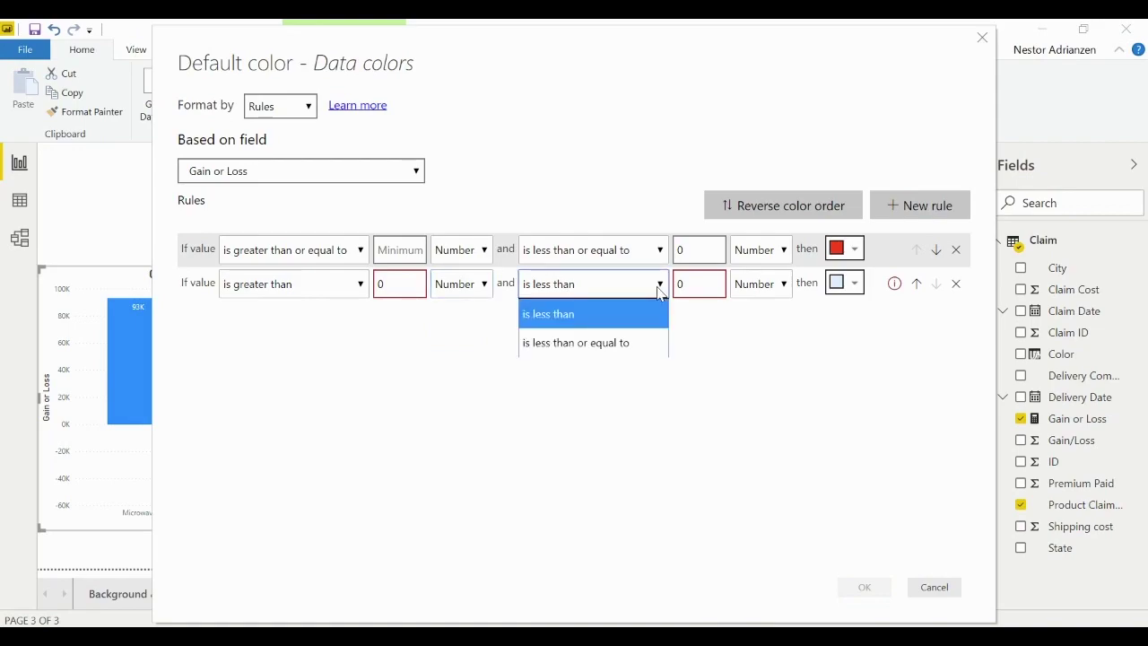
pyautogui.click(621, 338)
pyautogui.click(705, 282)
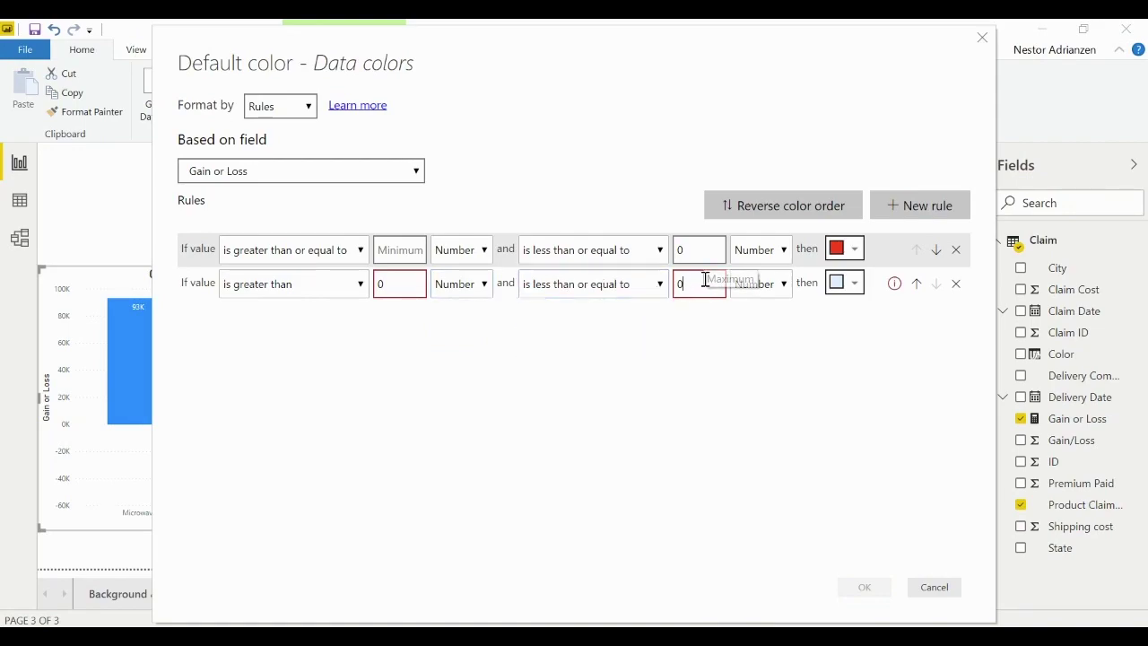
pyautogui.press('BackSpace')
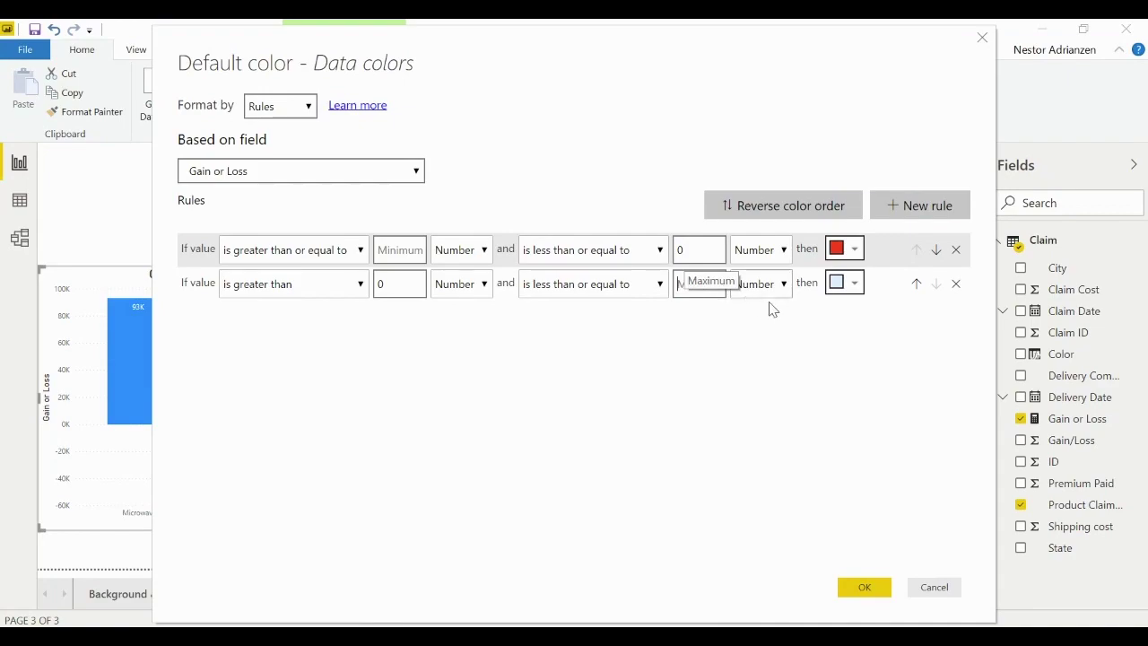
# Color the second rule theme blue and apply the data color rules to the column chart.
pyautogui.click(852, 284)
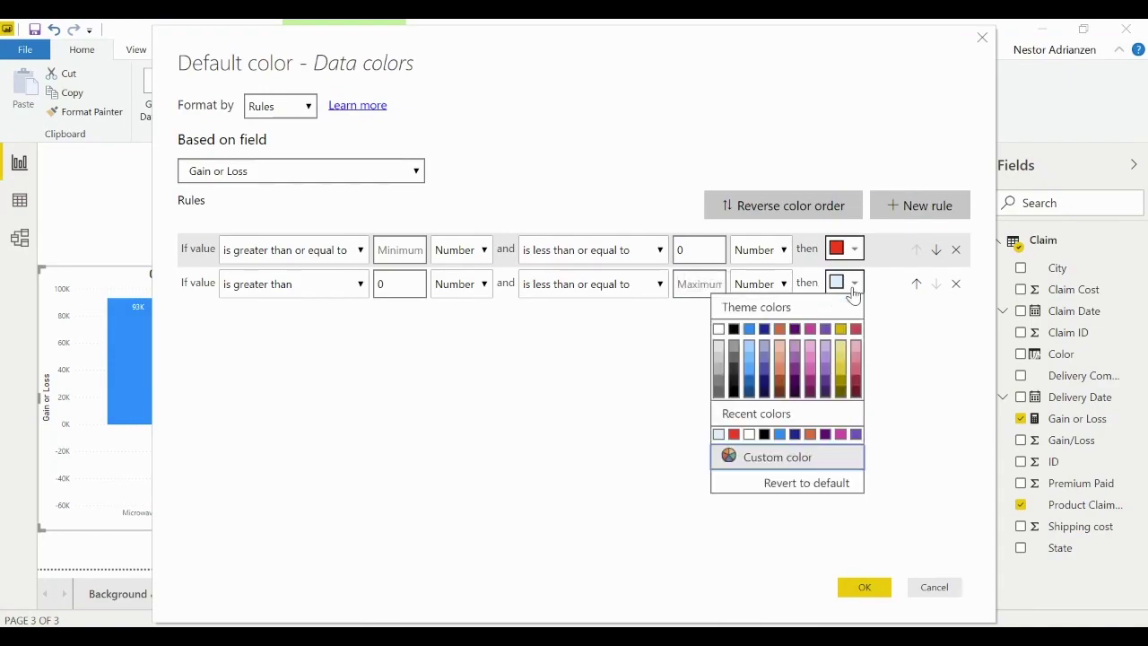
pyautogui.click(750, 330)
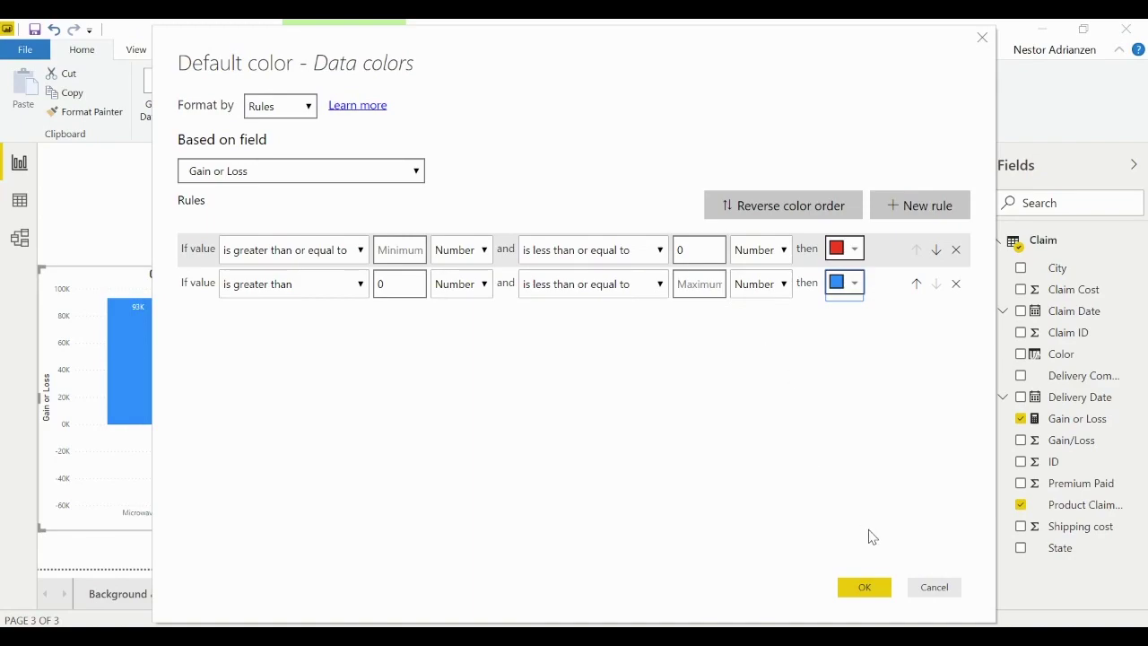
pyautogui.click(865, 587)
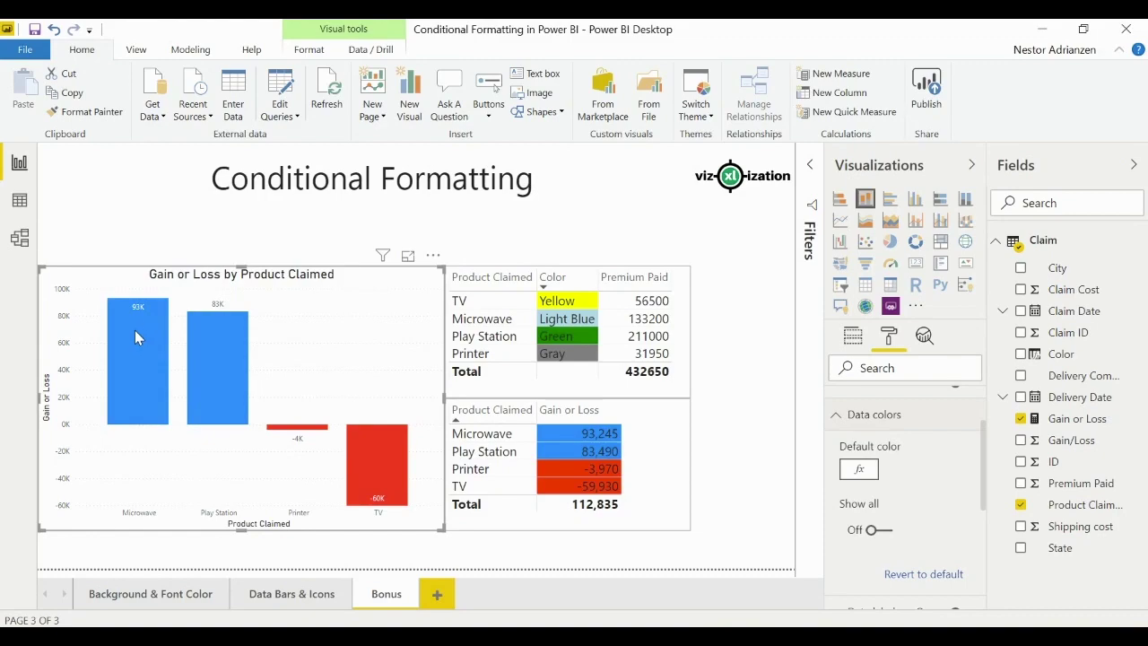
pyautogui.moveTo(224, 364)
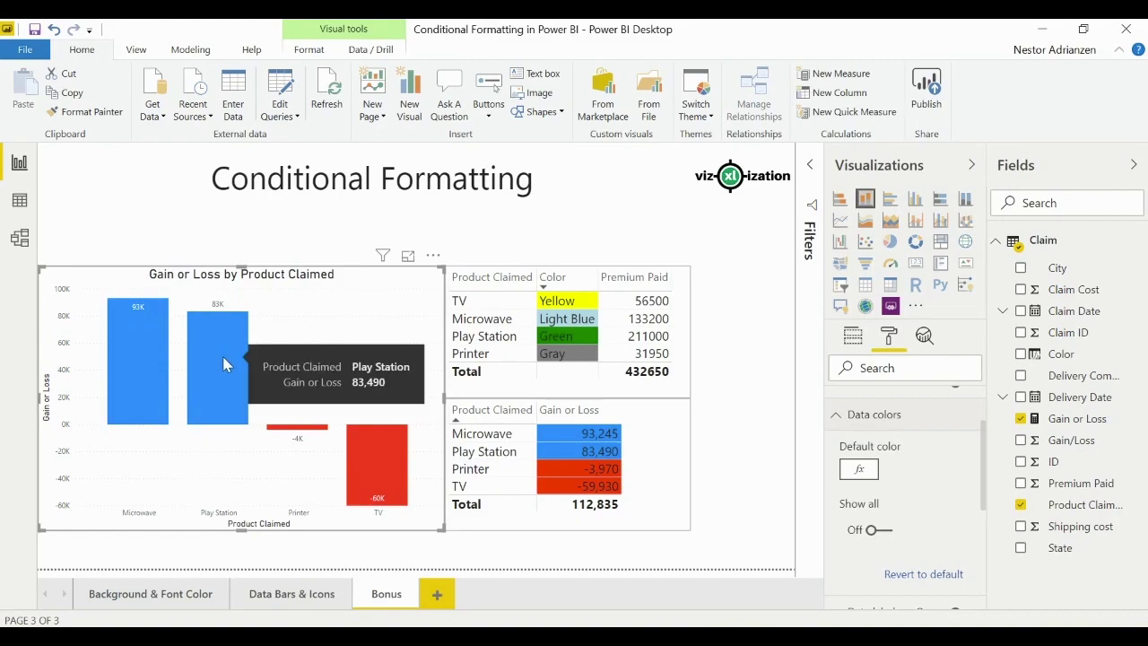